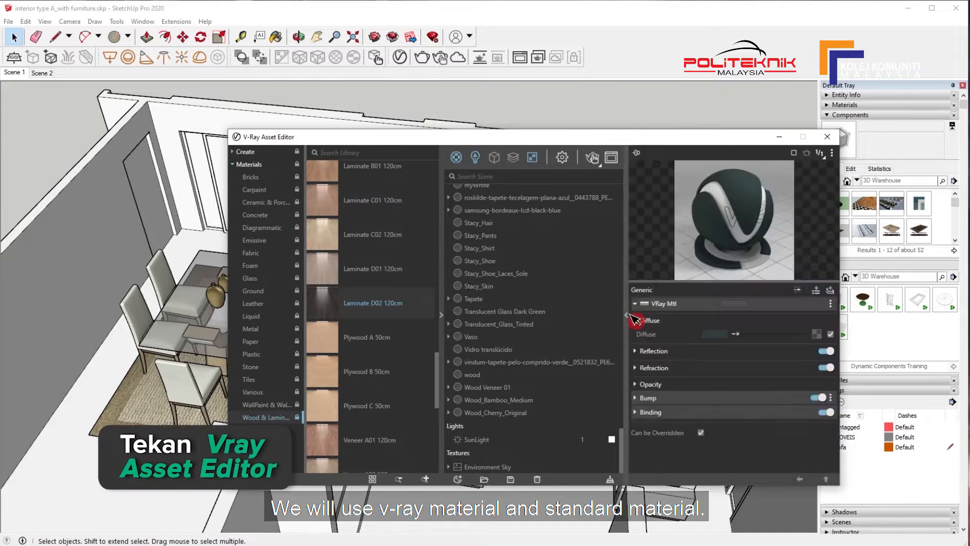
Find the Bricks Simple 01 2m material in the V-Ray Bricks library and add it to the scene's materials.
click(235, 169)
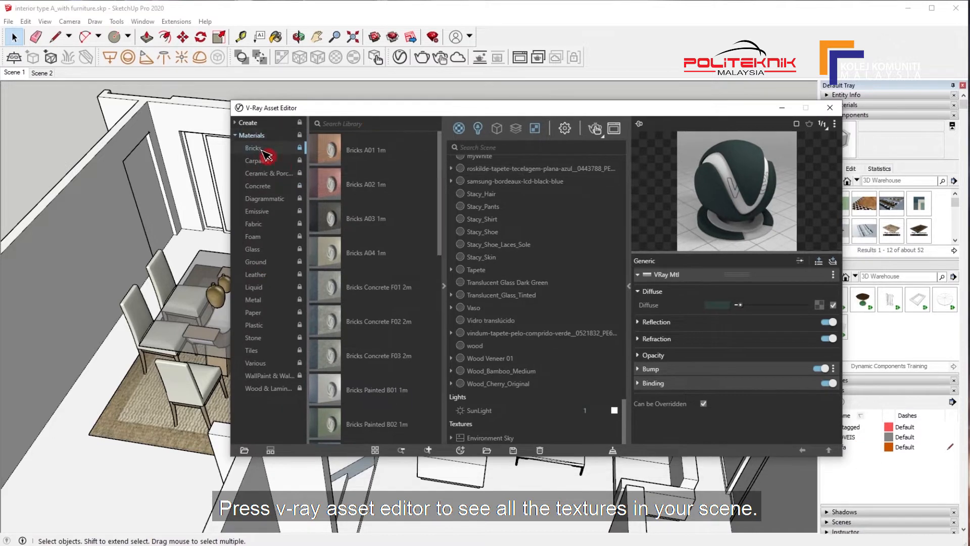
scroll(444, 194, down, 1)
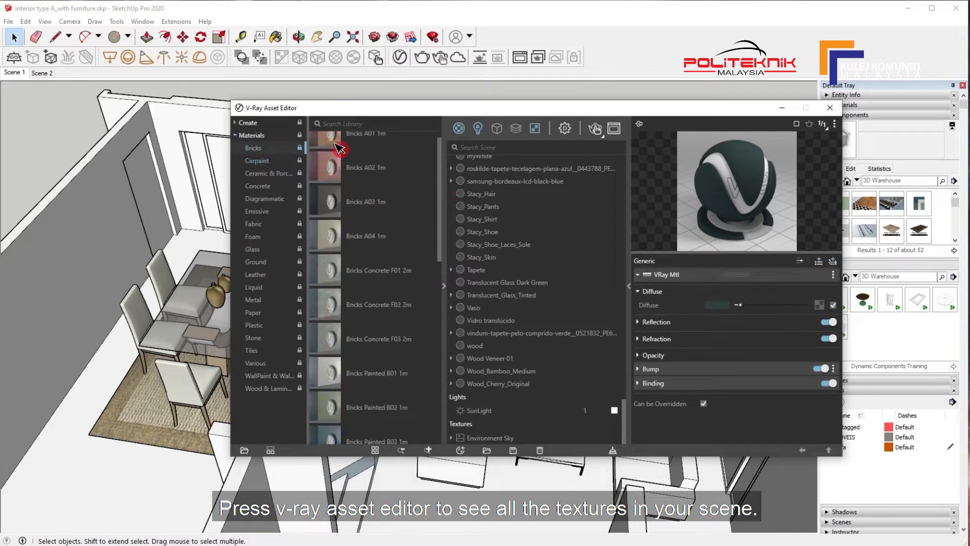
scroll(338, 147, up, 1)
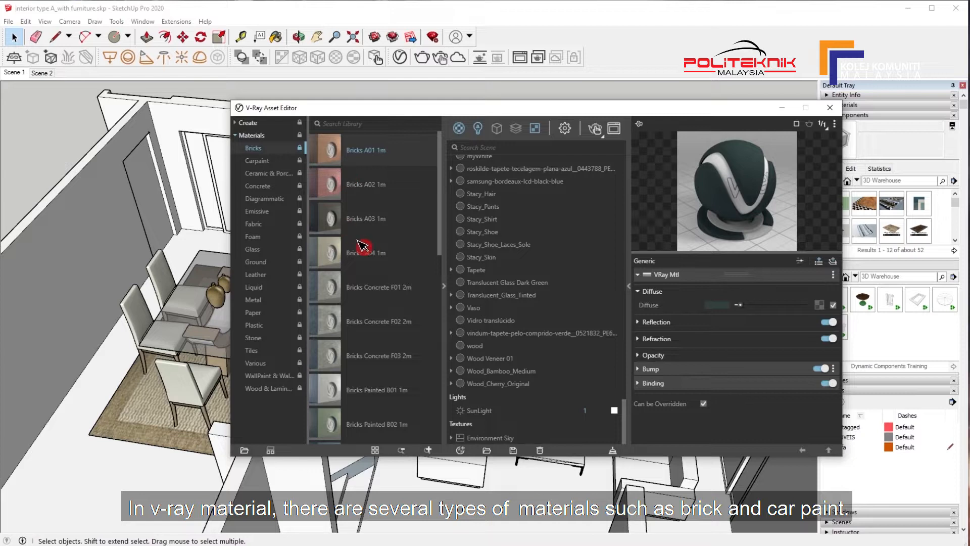
scroll(321, 278, down, 5)
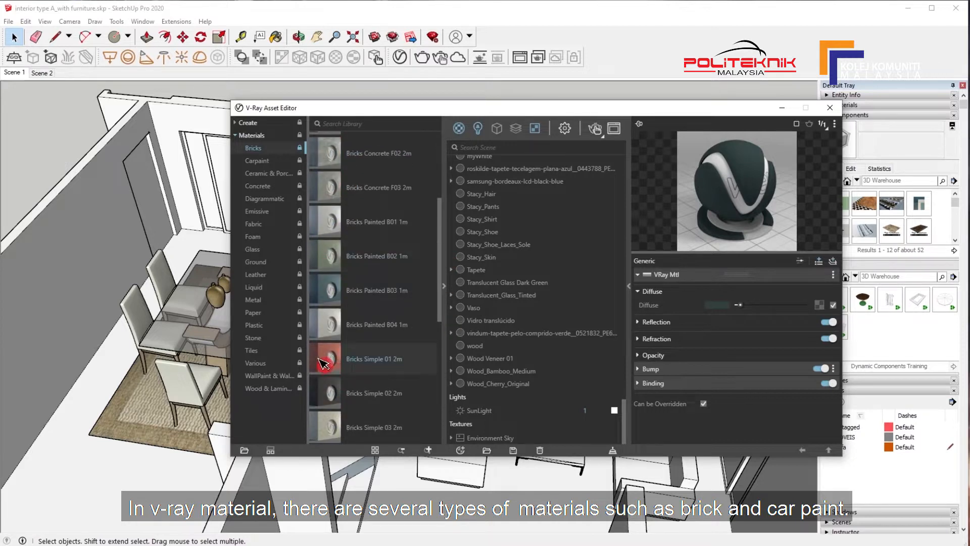
drag(351, 371, 522, 245)
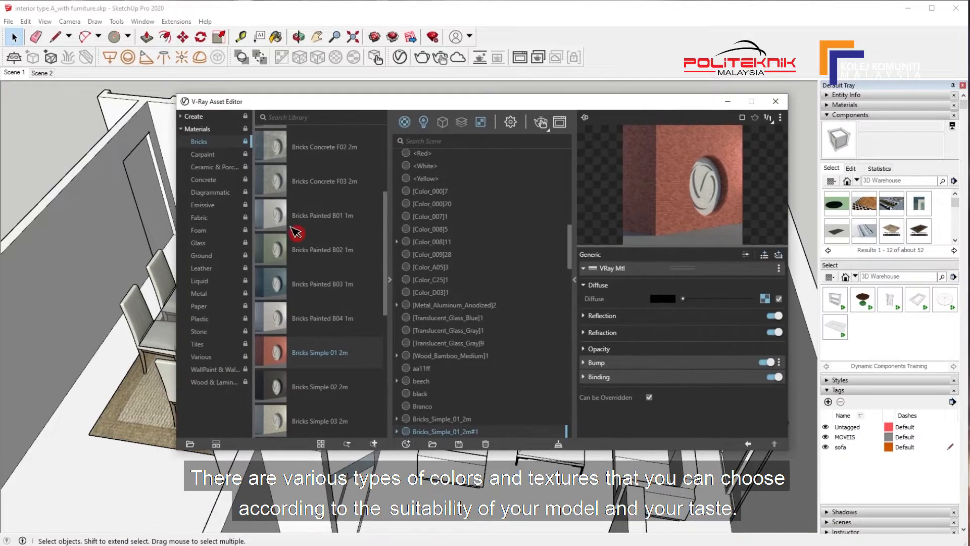
Look through other V-Ray material categories, including Metal, Ground and WallPaint, to compare the available textures.
scroll(303, 229, up, 5)
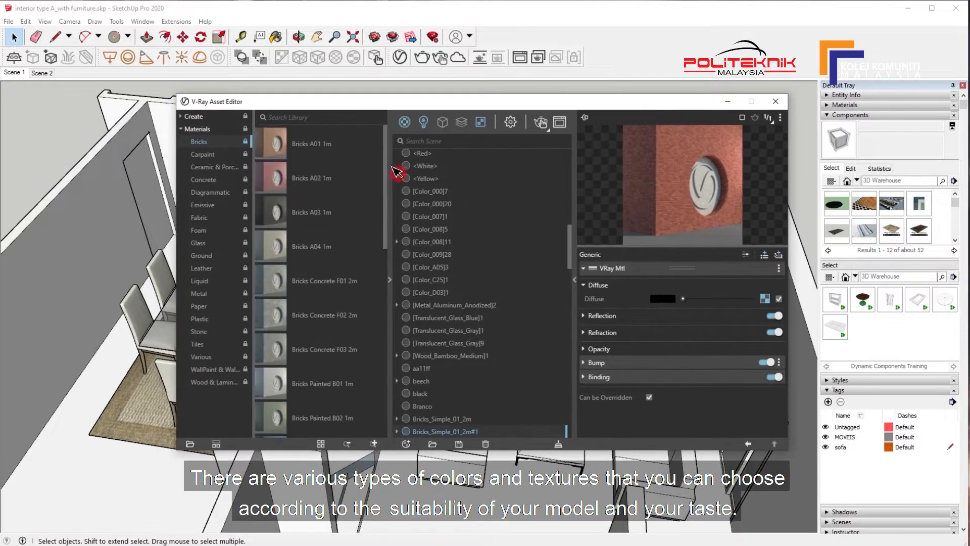
click(201, 293)
click(204, 258)
drag(385, 250, 385, 343)
click(218, 371)
drag(387, 223, 389, 374)
scroll(326, 252, up, 10)
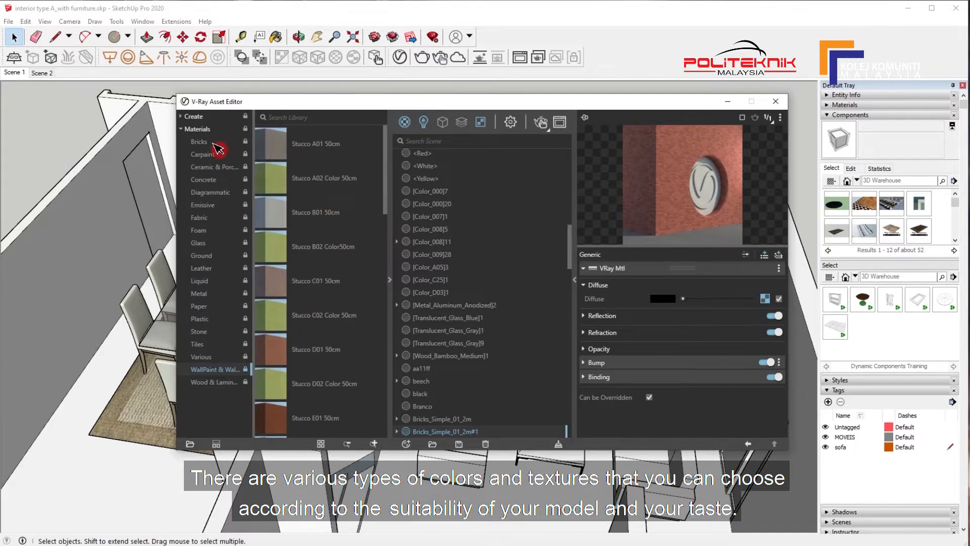
Add Bricks A01 1m to the scene materials and paint the long wall with windows and sliding doors with it.
click(213, 143)
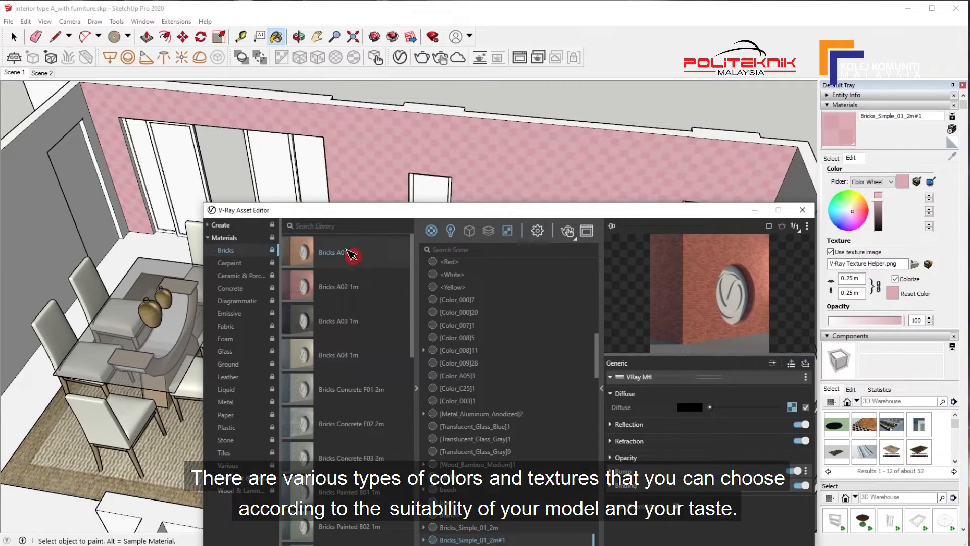
mouse_move(346, 250)
mouse_down()
mouse_move(368, 259)
mouse_move(449, 253)
mouse_up()
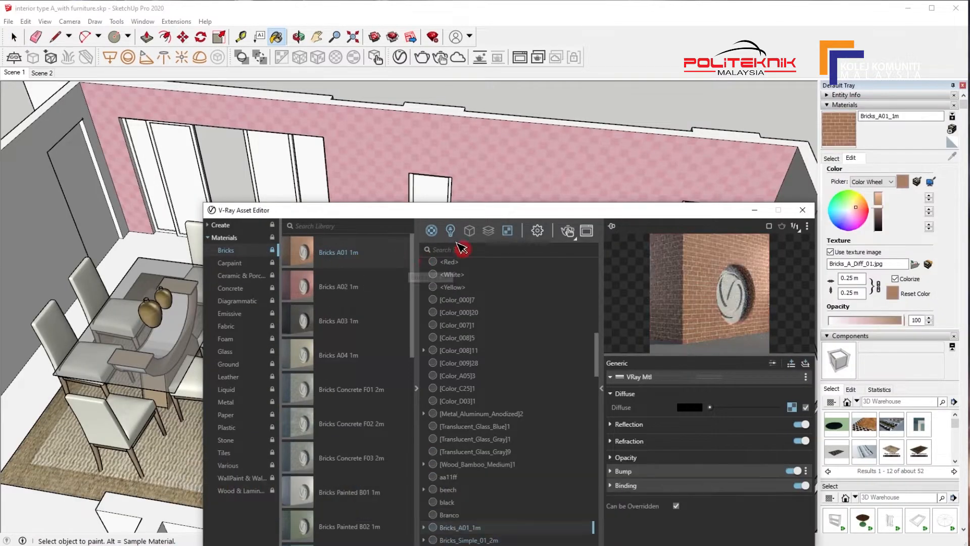
click(515, 169)
click(798, 210)
scroll(619, 188, up, 3)
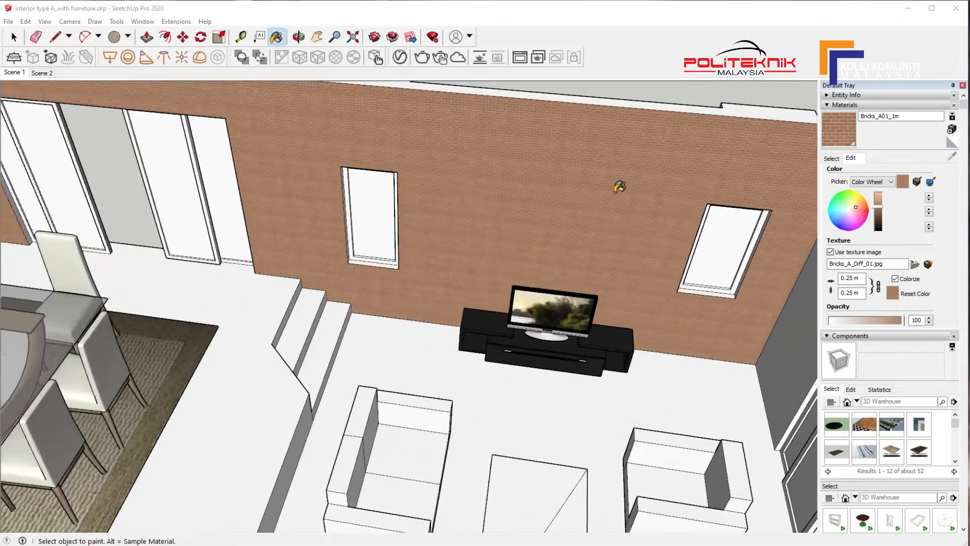
Shift the brick material's colour to a stronger red and set its texture size to 0.70 m.
mouse_move(619, 188)
middle_down()
mouse_move(635, 177)
mouse_move(459, 300)
mouse_move(470, 298)
middle_up()
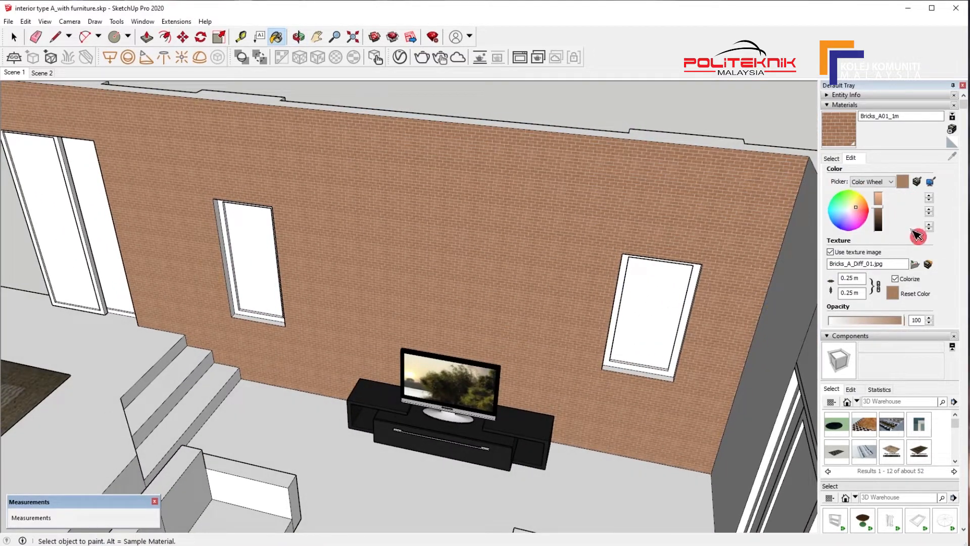
drag(869, 203, 862, 206)
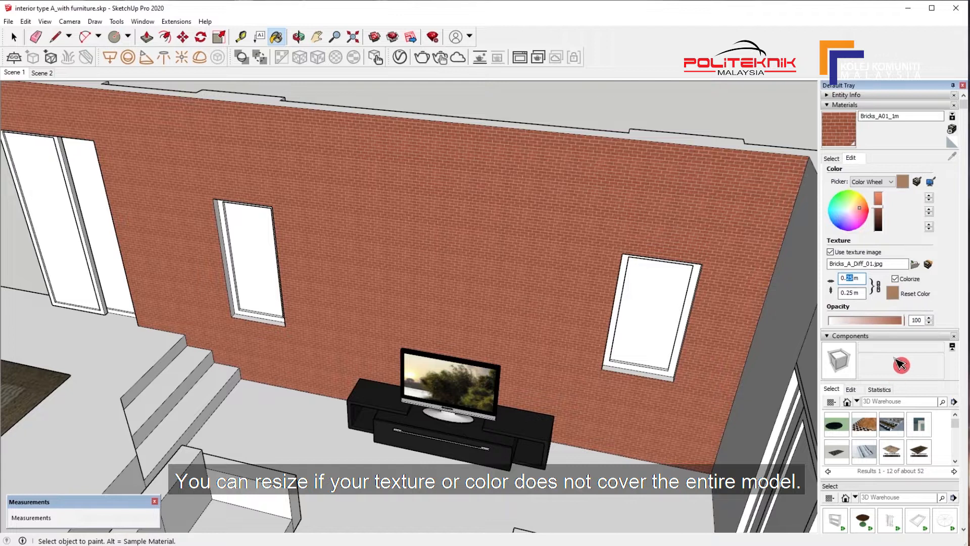
text(70)
key(Return)
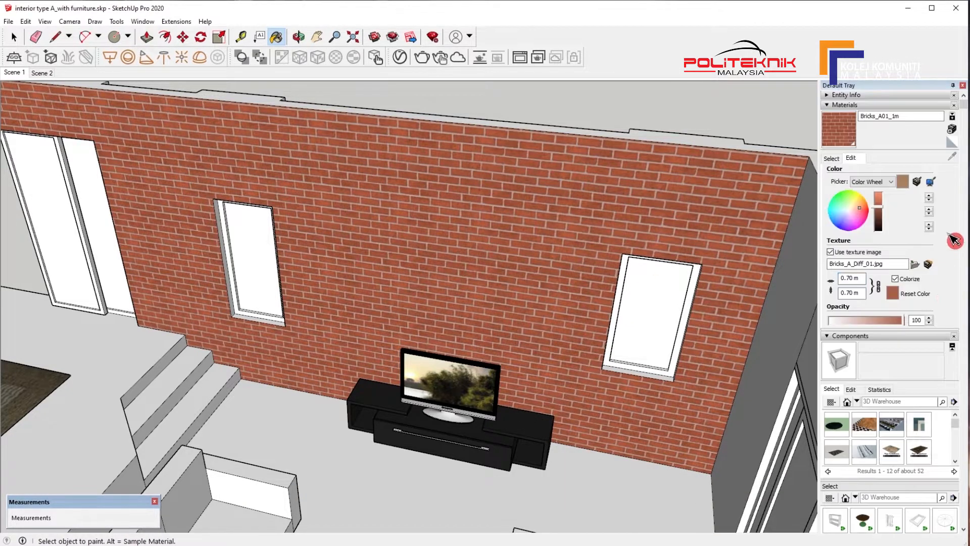
scroll(953, 272, down, 1)
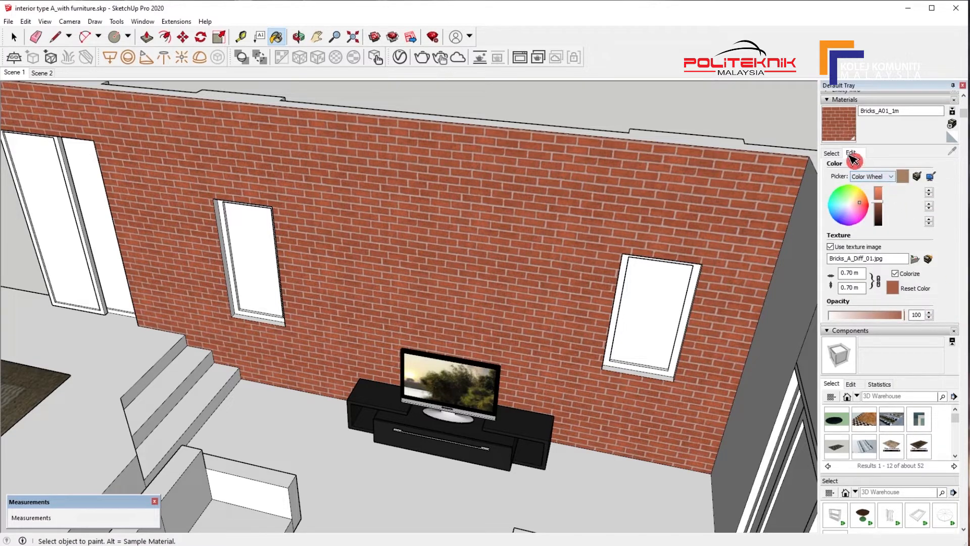
Add Stucco F01 50cm from the V-Ray wall paint category and apply it to the wall behind the dining table.
middle_drag(407, 271, 190, 399)
scroll(296, 228, up, 3)
scroll(395, 390, up, 3)
middle_drag(395, 391, 402, 386)
middle_drag(473, 303, 437, 331)
shift+middle_drag(403, 246, 429, 251)
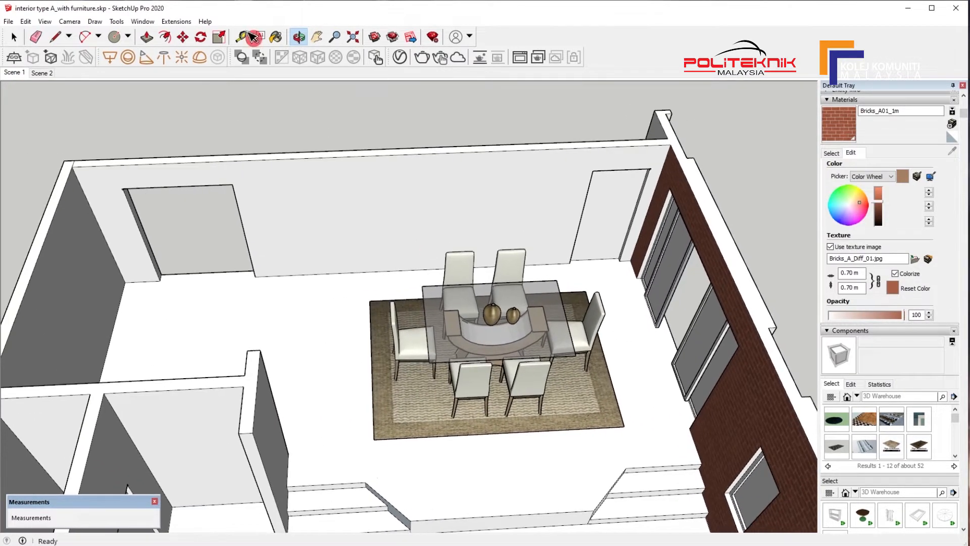
click(408, 59)
click(152, 360)
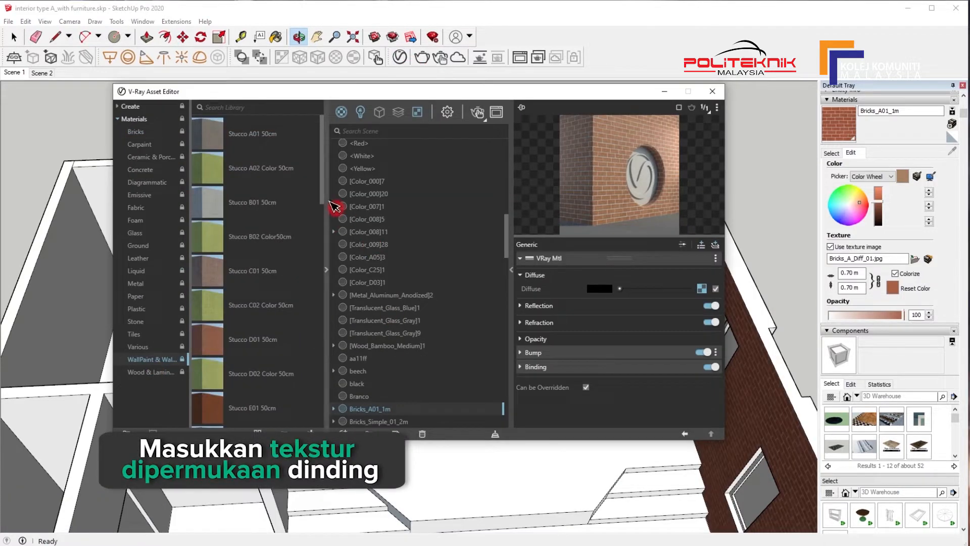
scroll(324, 213, down, 3)
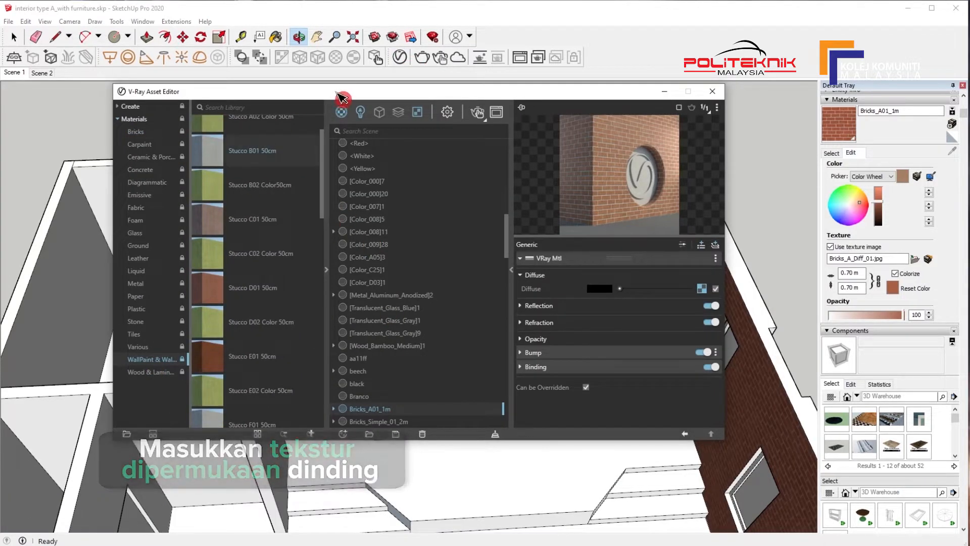
right_click(356, 428)
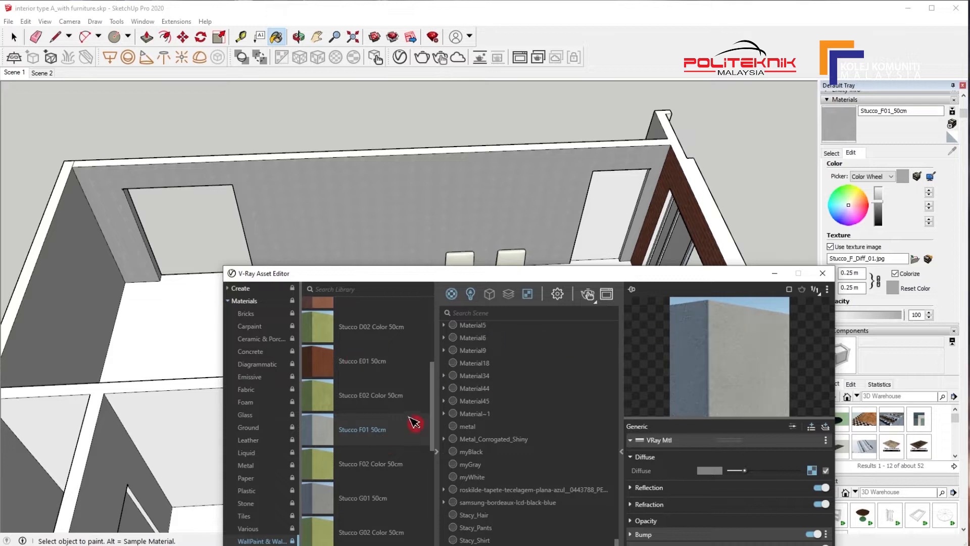
Close the V-Ray Asset Editor and paint the inner room walls and the doorway wall beside the stairs with Stucco F01 50cm.
mouse_move(456, 208)
middle_down()
mouse_move(333, 199)
mouse_move(314, 141)
middle_up()
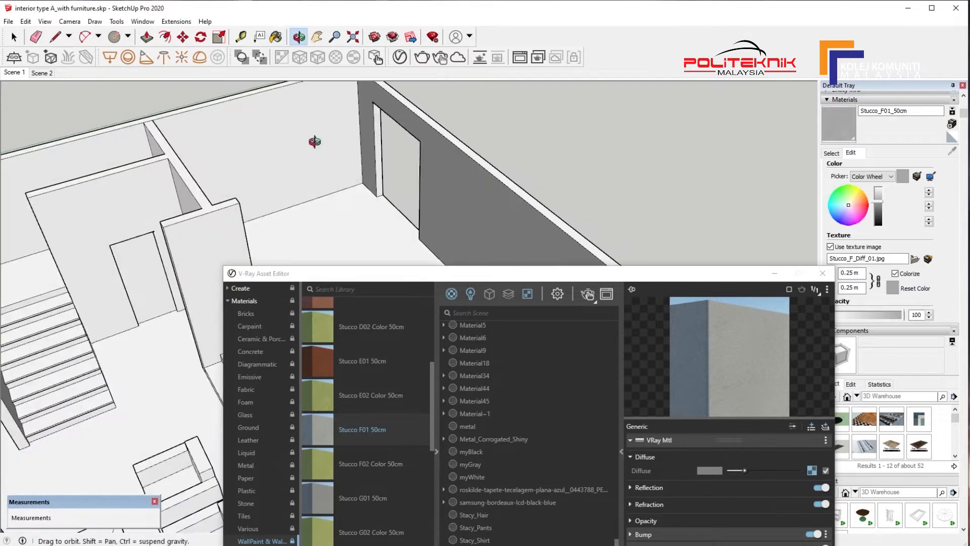
scroll(383, 157, up, 4)
middle_drag(430, 180, 626, 162)
click(822, 272)
mouse_move(651, 213)
middle_down()
mouse_move(599, 220)
mouse_move(557, 253)
mouse_move(634, 301)
middle_up()
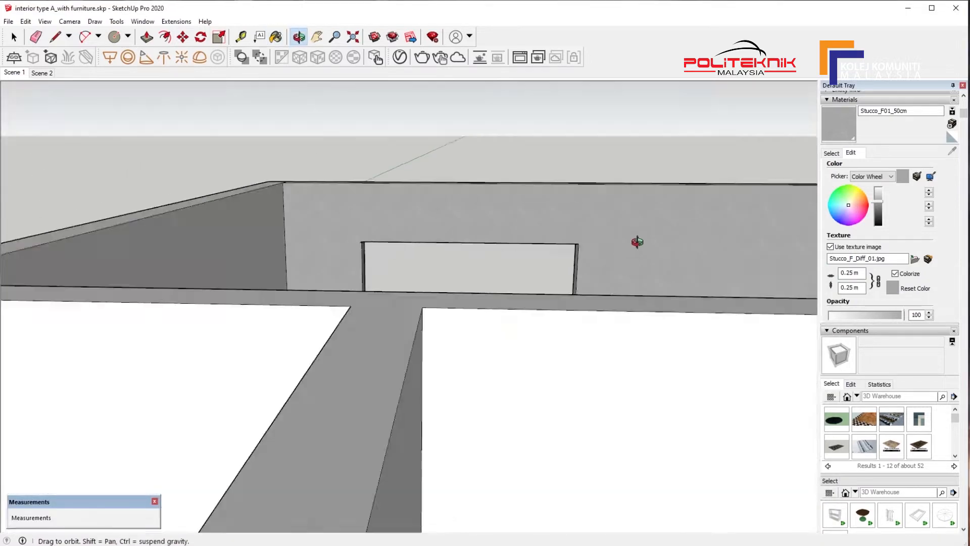
scroll(582, 249, up, 3)
middle_drag(582, 265, 277, 415)
scroll(283, 426, up, 2)
mouse_move(123, 435)
middle_down()
mouse_move(402, 335)
mouse_move(775, 275)
mouse_move(626, 316)
middle_up()
click(541, 172)
mouse_move(540, 173)
middle_down()
mouse_move(736, 285)
mouse_move(662, 268)
mouse_move(539, 340)
mouse_move(604, 326)
mouse_move(559, 271)
mouse_move(513, 173)
mouse_move(303, 253)
mouse_move(526, 219)
middle_up()
click(605, 326)
click(516, 226)
scroll(525, 157, up, 6)
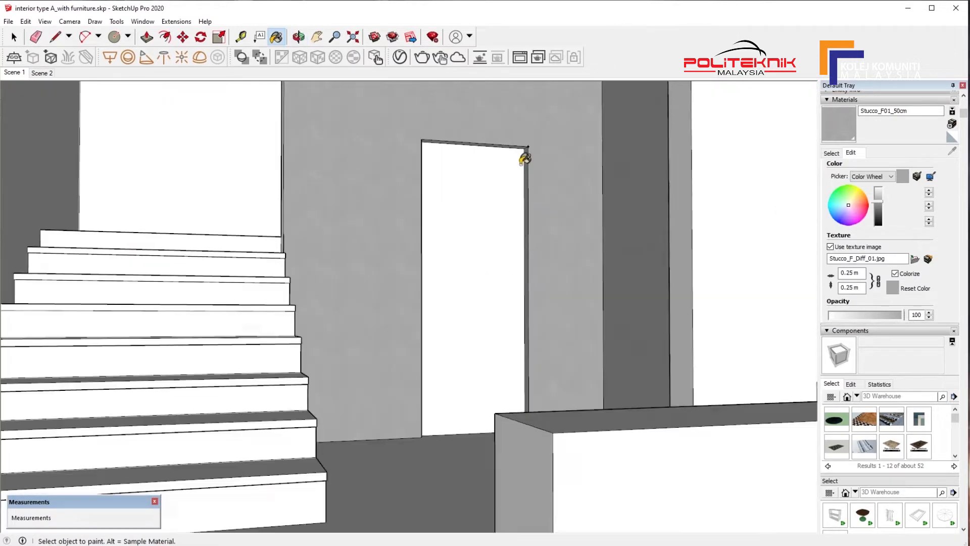
Paint the wall adjoining the stairside doorway and the faces and end of the nearby partition with Stucco F01 50cm.
middle_drag(579, 369, 756, 410)
click(704, 339)
click(725, 329)
middle_drag(724, 328, 543, 297)
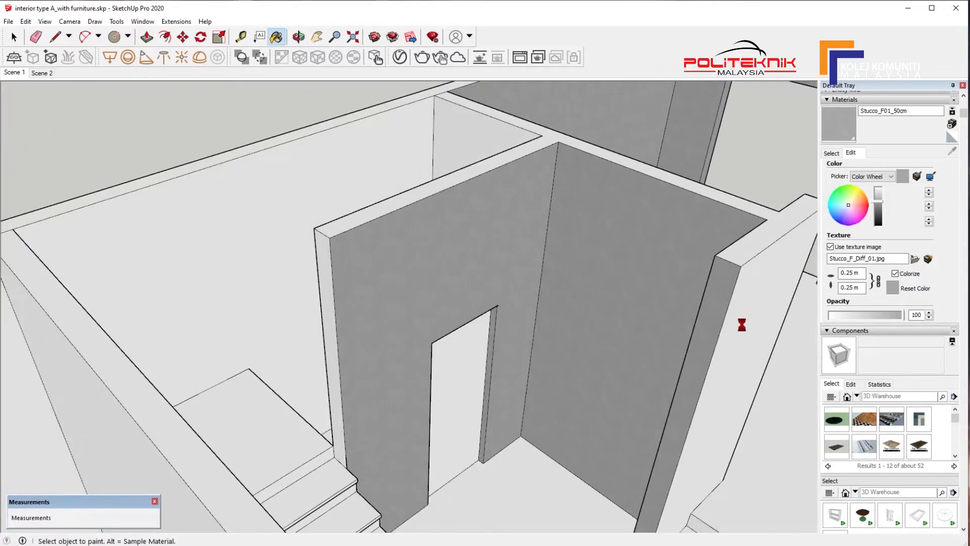
click(767, 319)
middle_drag(748, 336, 320, 302)
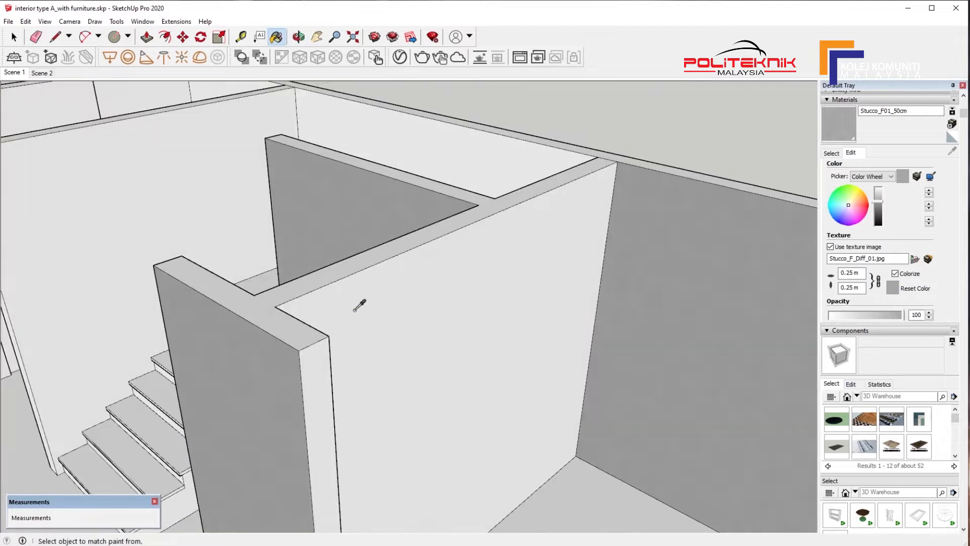
click(336, 394)
click(442, 364)
Cover the living room's sliding-door wall and the inner edges of the door and window openings with Stucco F01 50cm.
middle_drag(442, 364, 314, 171)
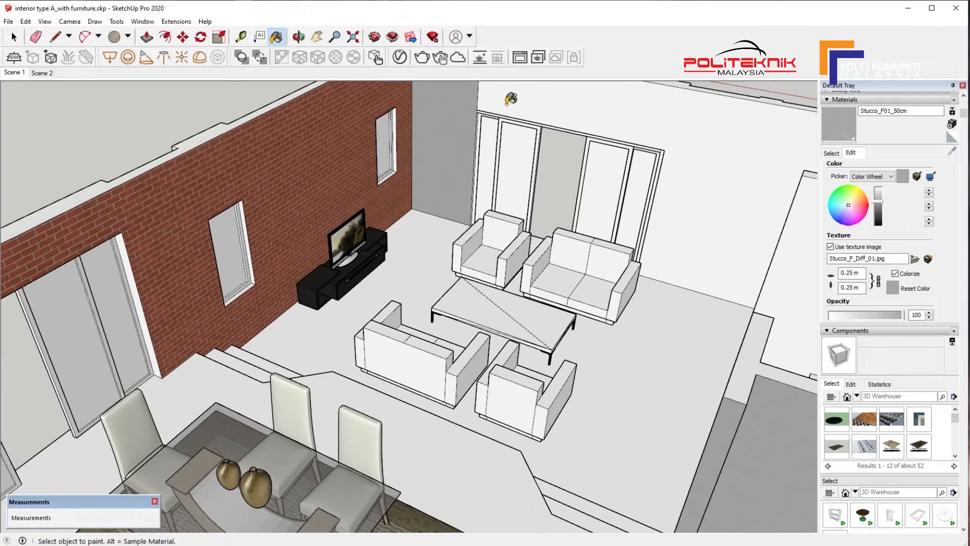
scroll(247, 284, up, 3)
mouse_move(302, 257)
middle_down()
mouse_move(181, 223)
mouse_move(177, 181)
mouse_move(263, 227)
mouse_move(350, 335)
mouse_move(481, 252)
mouse_move(419, 329)
mouse_move(435, 342)
mouse_move(465, 308)
mouse_move(419, 319)
middle_up()
key(alt+Tab)
mouse_move(551, 267)
middle_down()
mouse_move(480, 288)
mouse_move(191, 420)
mouse_move(349, 381)
mouse_move(192, 371)
mouse_move(332, 206)
mouse_move(556, 220)
mouse_move(502, 234)
mouse_move(486, 274)
middle_up()
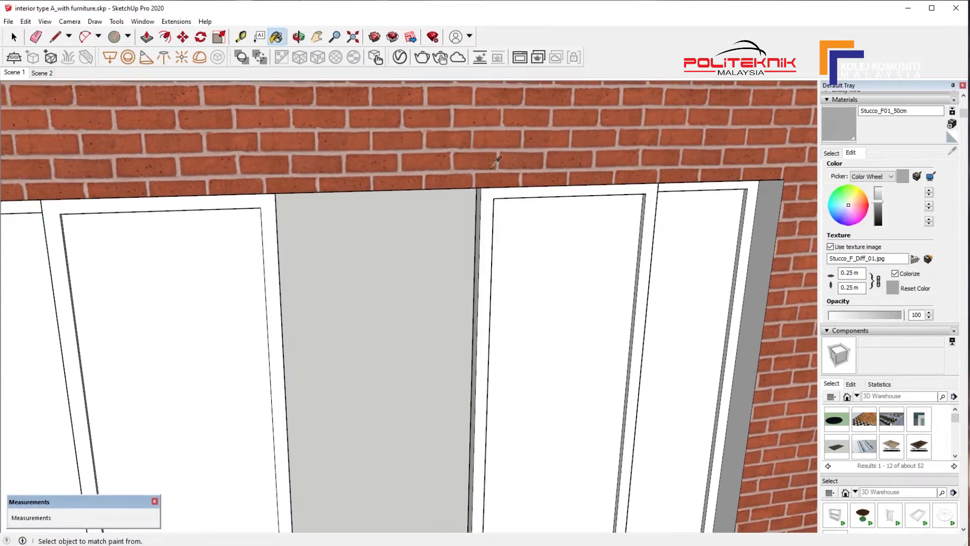
scroll(692, 319, down, 3)
middle_drag(692, 318, 356, 187)
middle_drag(79, 201, 405, 308)
scroll(405, 307, up, 3)
middle_drag(334, 302, 325, 302)
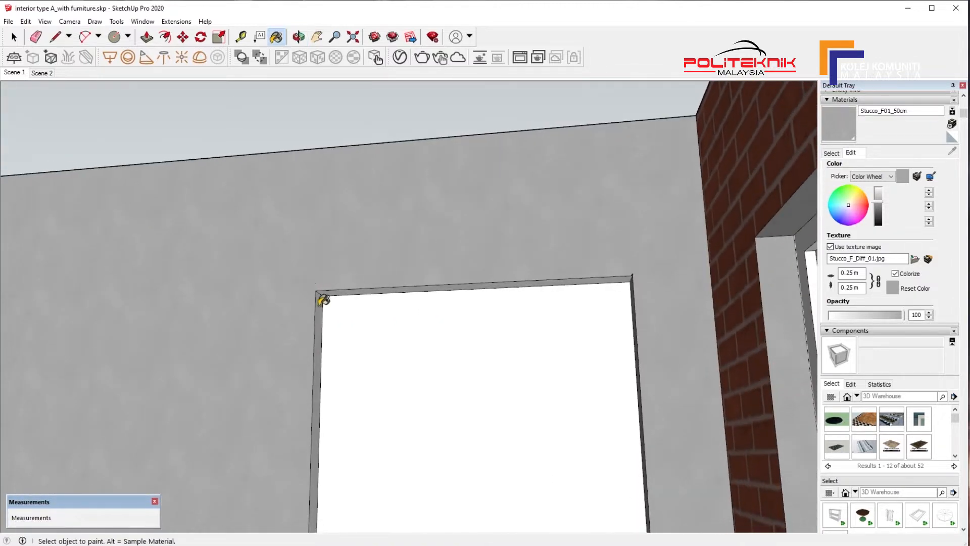
Paint the remaining walls around the staircase and the white end wall of the adjoining passage with Stucco F01 50cm.
scroll(547, 347, down, 3)
middle_drag(548, 346, 526, 407)
scroll(472, 336, up, 3)
middle_drag(531, 308, 581, 145)
middle_drag(569, 190, 146, 288)
shift+middle_drag(663, 275, 202, 298)
middle_drag(531, 385, 559, 253)
scroll(621, 233, down, 5)
scroll(299, 155, up, 3)
scroll(484, 260, up, 3)
middle_drag(484, 260, 362, 246)
middle_drag(514, 309, 637, 263)
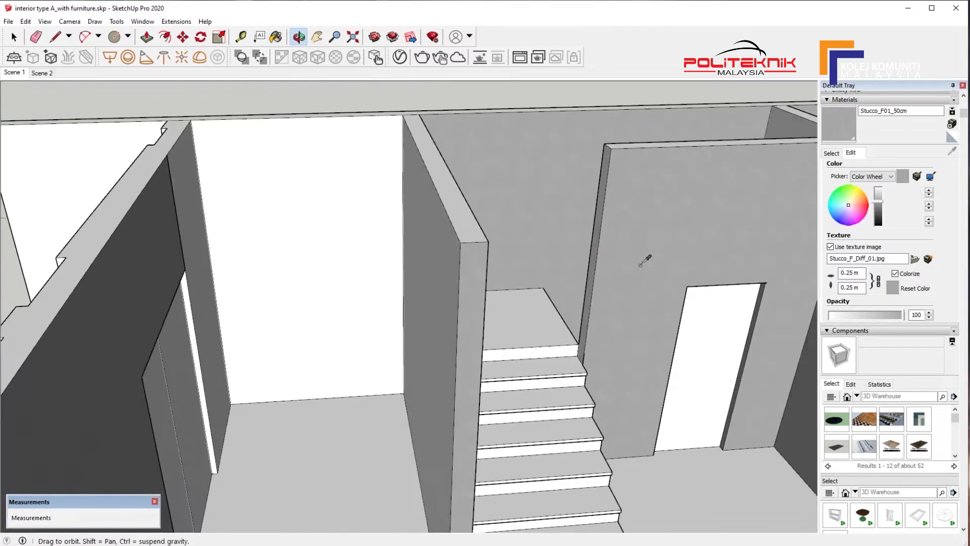
mouse_move(394, 256)
middle_down()
mouse_move(424, 232)
mouse_move(217, 259)
mouse_move(235, 223)
mouse_move(450, 277)
mouse_move(403, 203)
middle_up()
click(227, 239)
Paint the main staircase's side and risers with Stucco F01 50cm.
scroll(402, 204, up, 3)
mouse_move(445, 233)
middle_down()
mouse_move(470, 249)
mouse_move(469, 210)
mouse_move(156, 364)
mouse_move(171, 353)
mouse_move(346, 340)
mouse_move(424, 350)
mouse_move(566, 274)
mouse_move(505, 313)
mouse_move(470, 362)
middle_up()
scroll(274, 292, up, 3)
middle_drag(273, 292, 168, 328)
middle_drag(404, 296, 215, 291)
scroll(403, 192, up, 2)
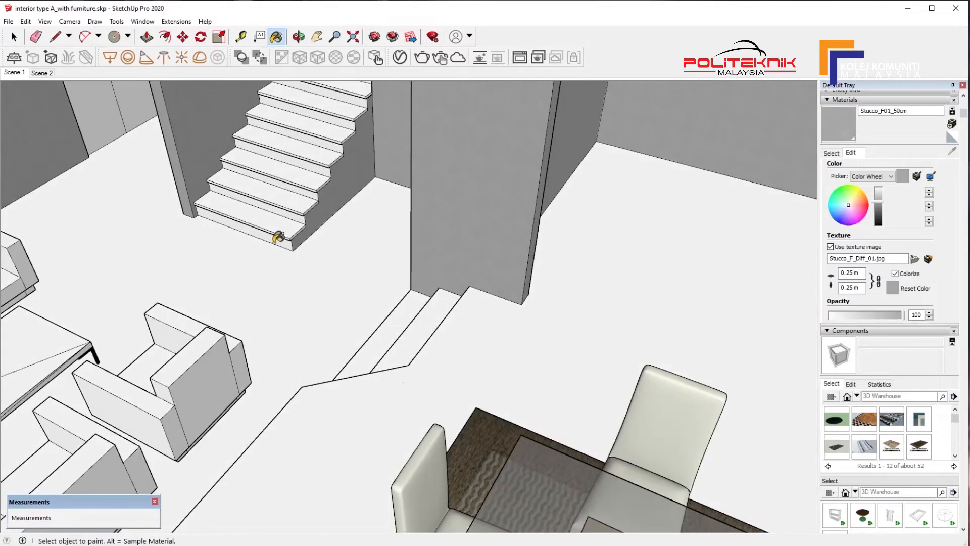
middle_drag(375, 172, 467, 268)
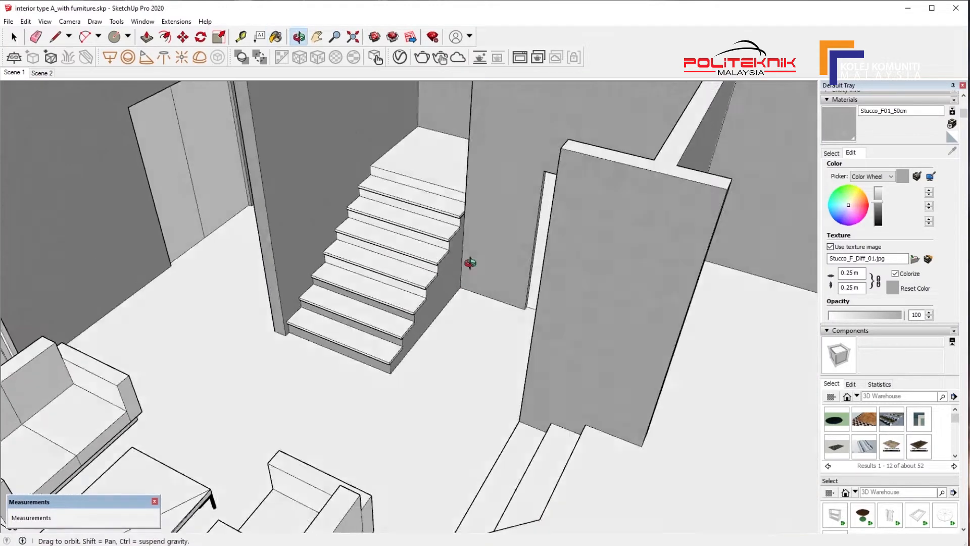
scroll(408, 301, up, 2)
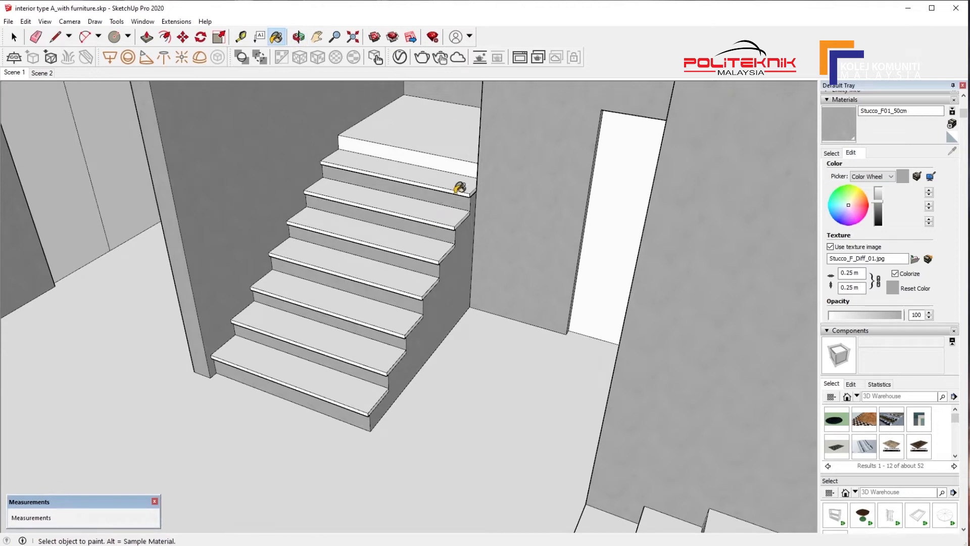
Apply Stucco F01 50cm to the raised dining platform's front edge and the risers of the short steps at both ends.
scroll(456, 208, down, 2)
middle_drag(458, 236, 592, 205)
mouse_move(677, 215)
shift+middle_down()
mouse_move(474, 236)
mouse_move(528, 214)
shift+middle_up()
scroll(311, 324, up, 2)
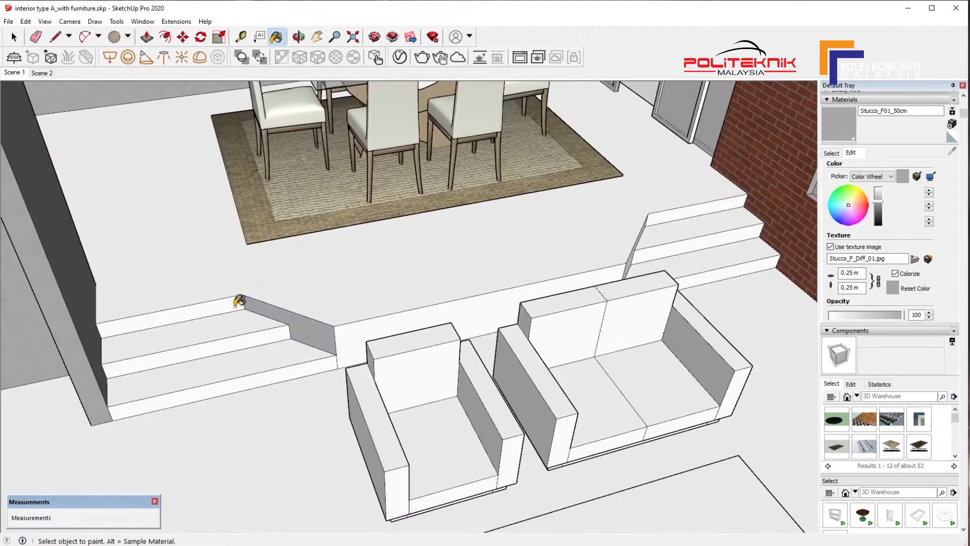
click(266, 332)
click(351, 325)
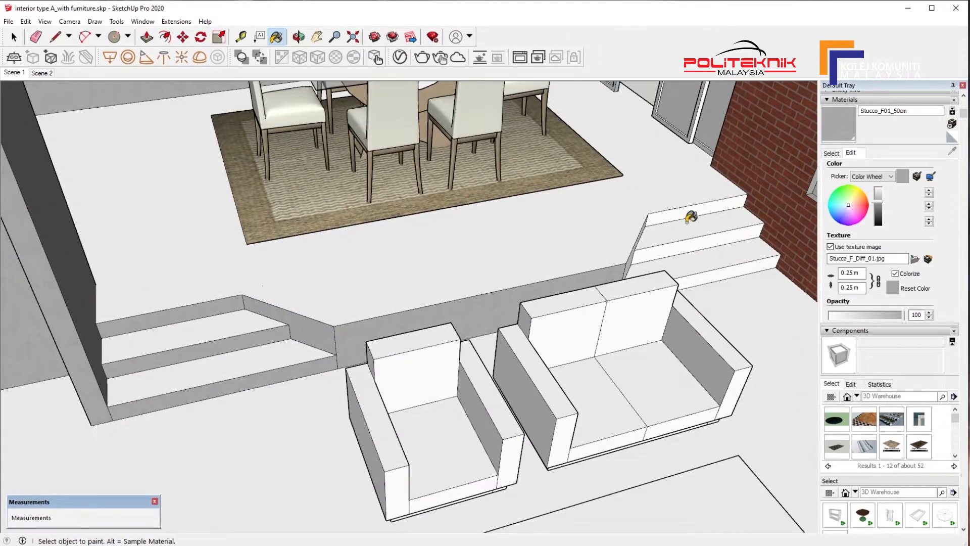
scroll(732, 264, down, 2)
middle_drag(601, 298, 465, 304)
scroll(505, 283, up, 3)
scroll(465, 304, up, 3)
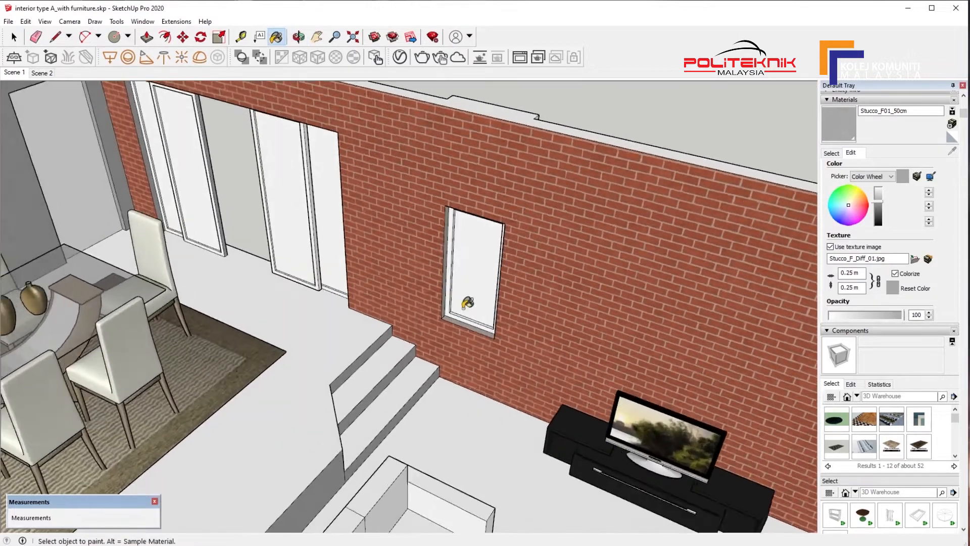
Add the V-Ray metal material Aluminum Anodized Clear to the scene as the current paint material.
mouse_move(318, 230)
shift+middle_down()
mouse_move(398, 285)
mouse_move(305, 297)
shift+middle_up()
scroll(340, 303, up, 3)
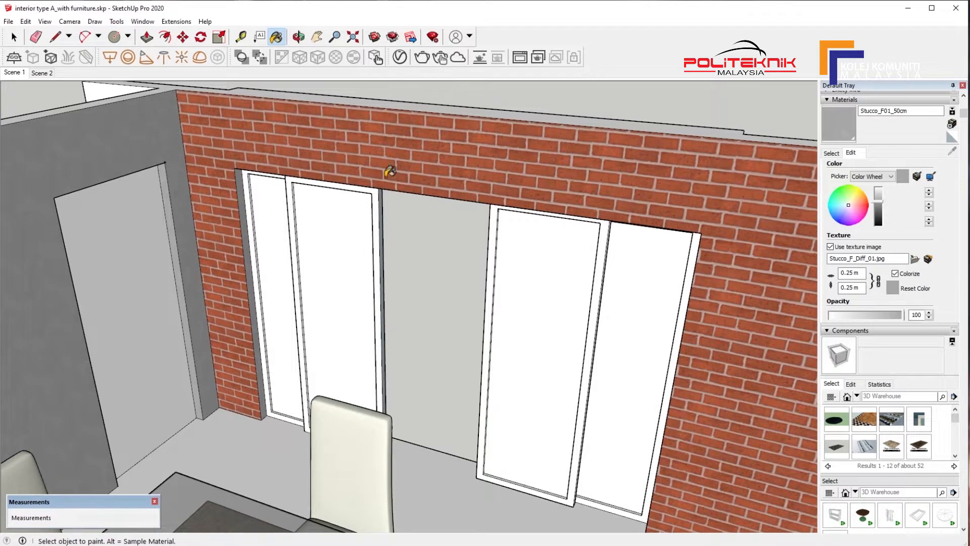
click(399, 58)
drag(578, 293, 544, 152)
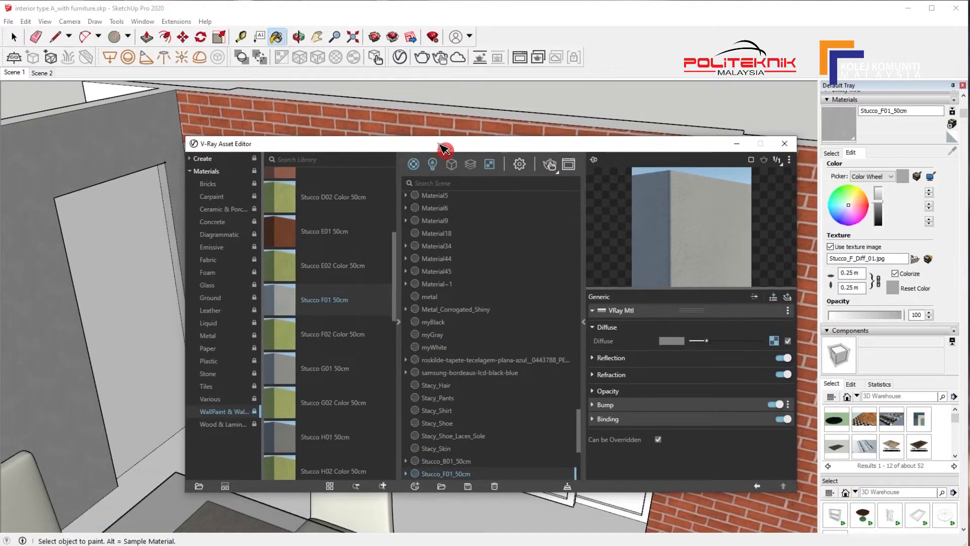
drag(444, 149, 485, 368)
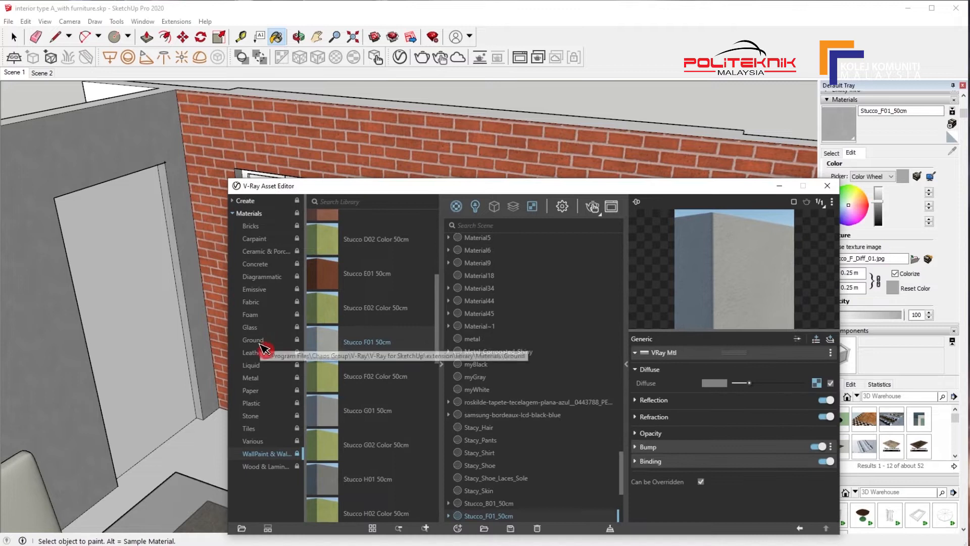
click(258, 382)
right_click(345, 254)
click(369, 260)
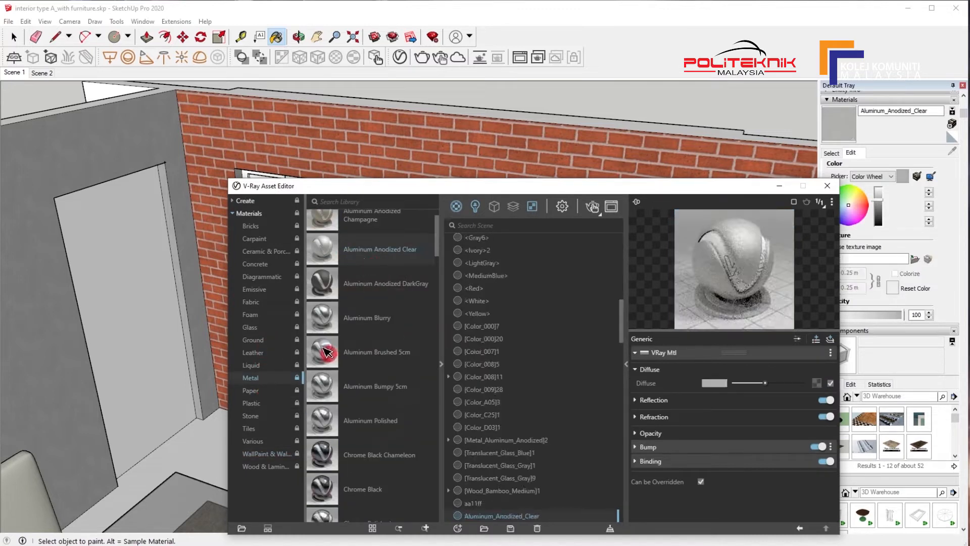
drag(735, 188, 714, 196)
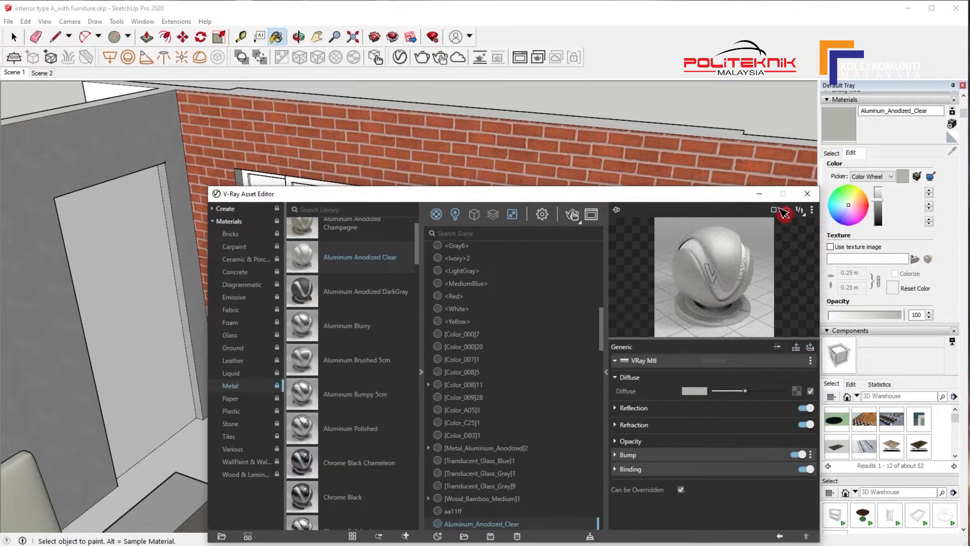
click(807, 194)
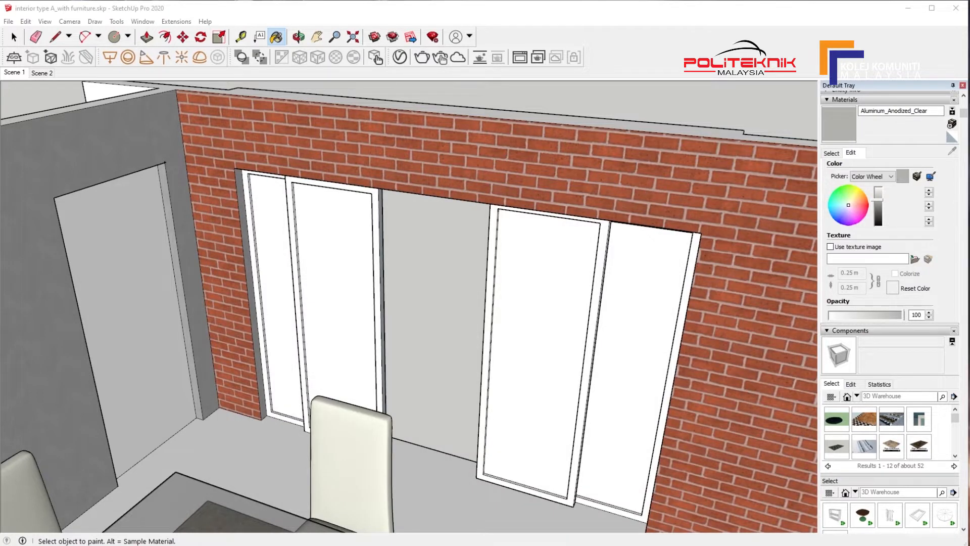
Paint the frames of the first two panels of the dining area's sliding door in the brick wall with Aluminum Anodized Clear.
scroll(232, 241, up, 4)
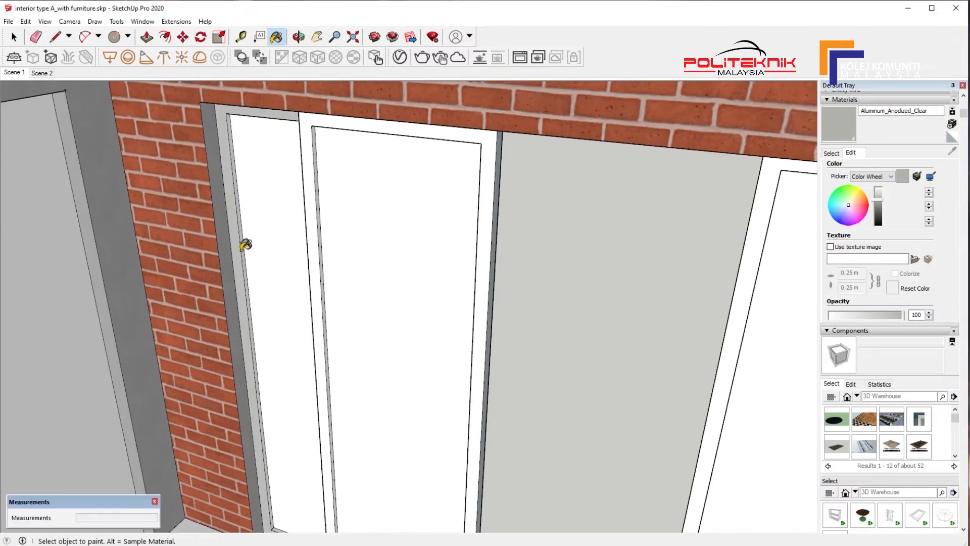
scroll(259, 187, down, 3)
mouse_move(271, 155)
middle_down()
mouse_move(340, 136)
mouse_move(328, 105)
middle_up()
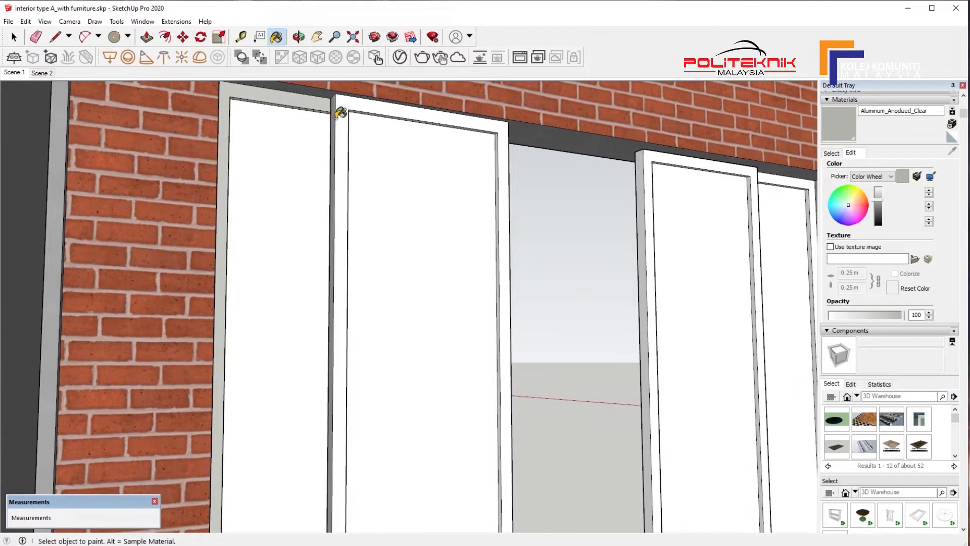
click(340, 113)
scroll(399, 135, up, 3)
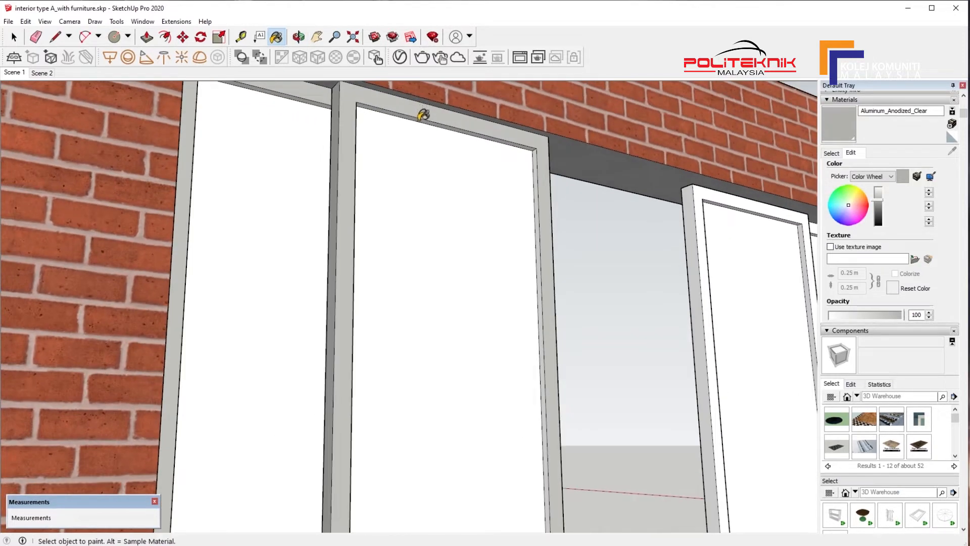
click(537, 167)
Cover the remaining panel frames and frame edges of the dining area's sliding door with Aluminum Anodized Clear.
mouse_move(538, 169)
middle_down()
mouse_move(226, 369)
mouse_move(220, 411)
mouse_move(256, 378)
middle_up()
middle_drag(334, 454, 522, 390)
mouse_move(440, 422)
middle_down()
mouse_move(416, 394)
mouse_move(326, 387)
middle_up()
click(508, 428)
mouse_move(512, 422)
middle_down()
mouse_move(558, 408)
mouse_move(374, 390)
mouse_move(404, 404)
middle_up()
click(556, 410)
click(439, 488)
click(452, 508)
mouse_move(527, 420)
middle_down()
mouse_move(626, 394)
mouse_move(477, 408)
mouse_move(494, 348)
middle_up()
middle_drag(597, 177, 372, 268)
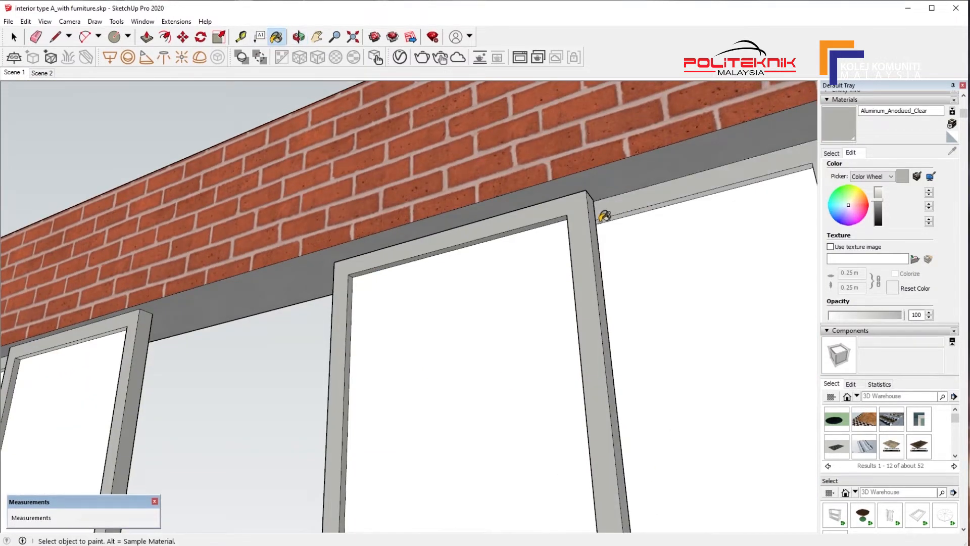
Paint the front and inner edges of the small brick-wall window's frame with Aluminum Anodized Clear.
mouse_move(662, 198)
middle_down()
mouse_move(550, 225)
mouse_move(583, 292)
mouse_move(613, 302)
mouse_move(589, 427)
mouse_move(515, 455)
mouse_move(524, 364)
mouse_move(411, 316)
mouse_move(537, 290)
mouse_move(340, 355)
mouse_move(303, 238)
mouse_move(577, 136)
middle_up()
scroll(602, 303, down, 2)
click(335, 360)
click(339, 221)
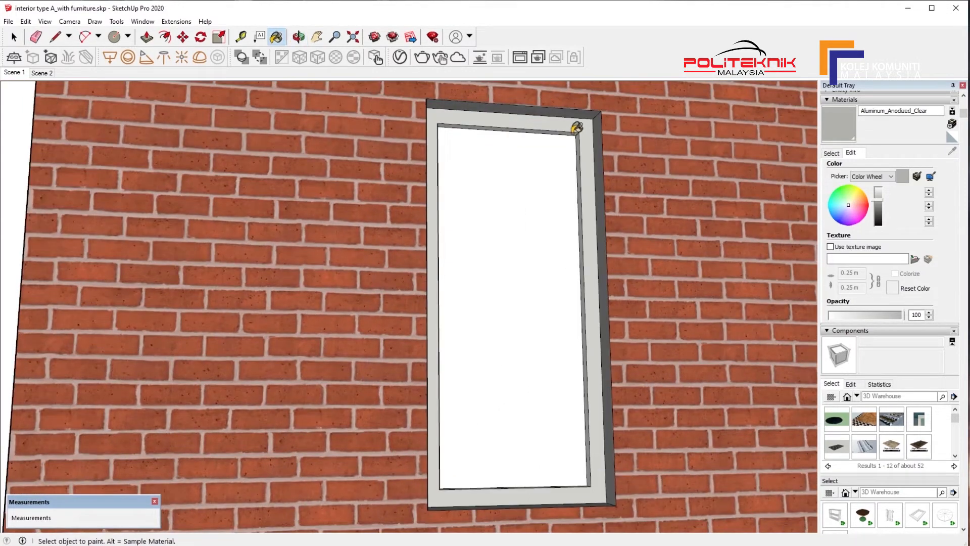
mouse_move(585, 206)
middle_down()
mouse_move(559, 426)
mouse_move(271, 389)
mouse_move(299, 253)
mouse_move(328, 279)
middle_up()
click(558, 426)
click(325, 285)
click(332, 272)
middle_drag(374, 237, 463, 305)
mouse_move(417, 268)
middle_down()
mouse_move(468, 263)
mouse_move(526, 520)
mouse_move(474, 257)
mouse_move(505, 283)
middle_up()
click(488, 368)
Apply Aluminum Anodized Clear to the outer frame and panel frames of the living room's sliding door.
scroll(689, 311, down, 3)
scroll(418, 277, down, 4)
middle_drag(418, 277, 545, 380)
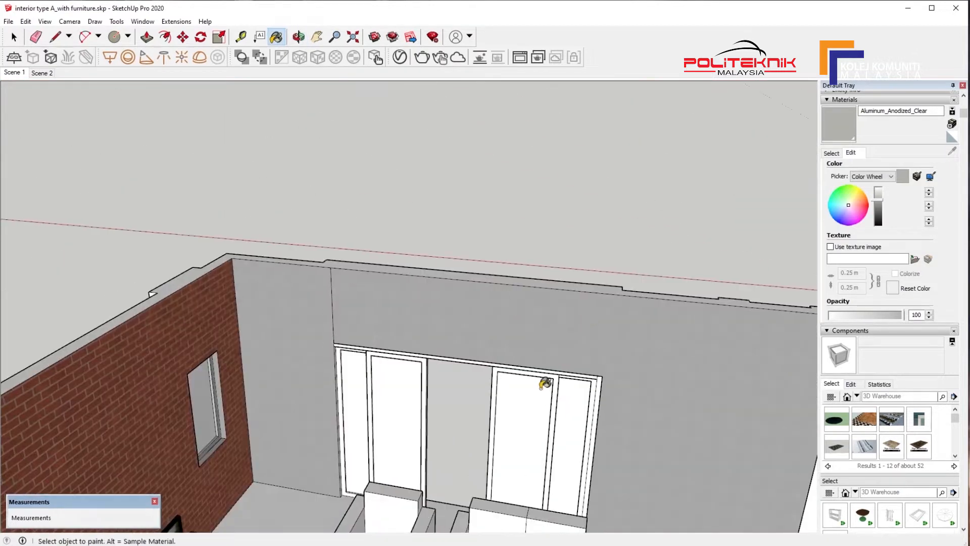
scroll(551, 379, up, 4)
middle_drag(372, 338, 354, 329)
mouse_move(150, 298)
middle_down()
mouse_move(437, 345)
mouse_move(162, 334)
middle_up()
click(233, 306)
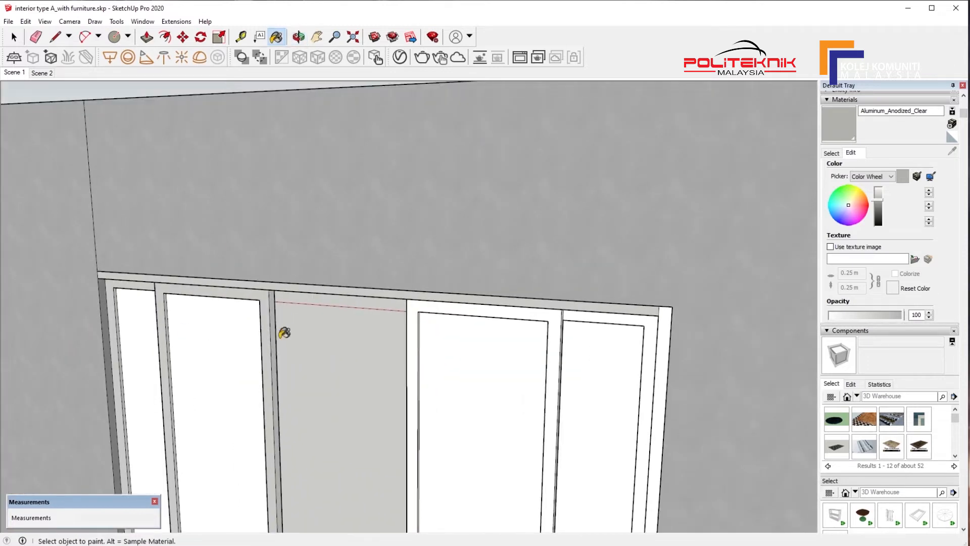
click(410, 326)
middle_drag(429, 332, 367, 342)
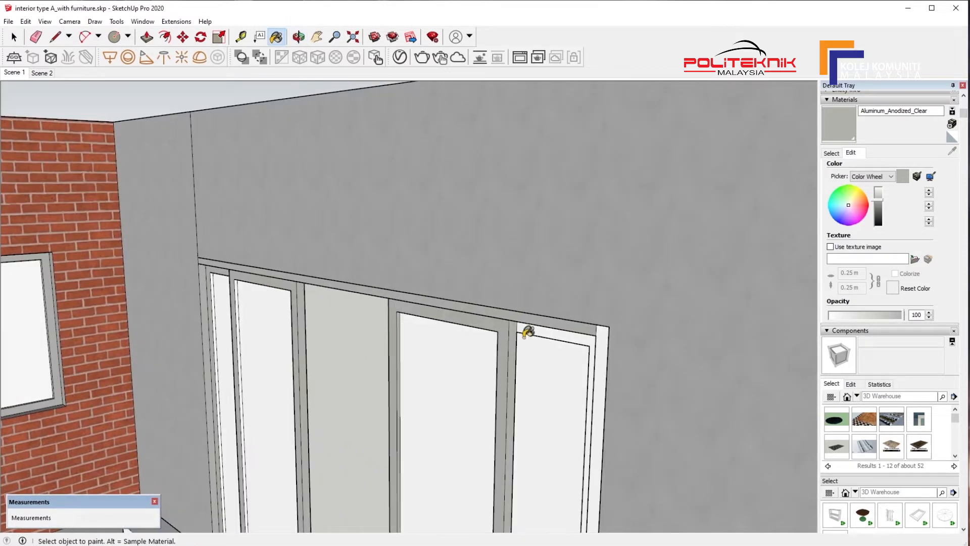
click(606, 348)
Paint the remaining side edges of the living room's sliding-door frame with Aluminum Anodized Clear.
mouse_move(526, 338)
middle_down()
mouse_move(490, 335)
mouse_move(756, 373)
middle_up()
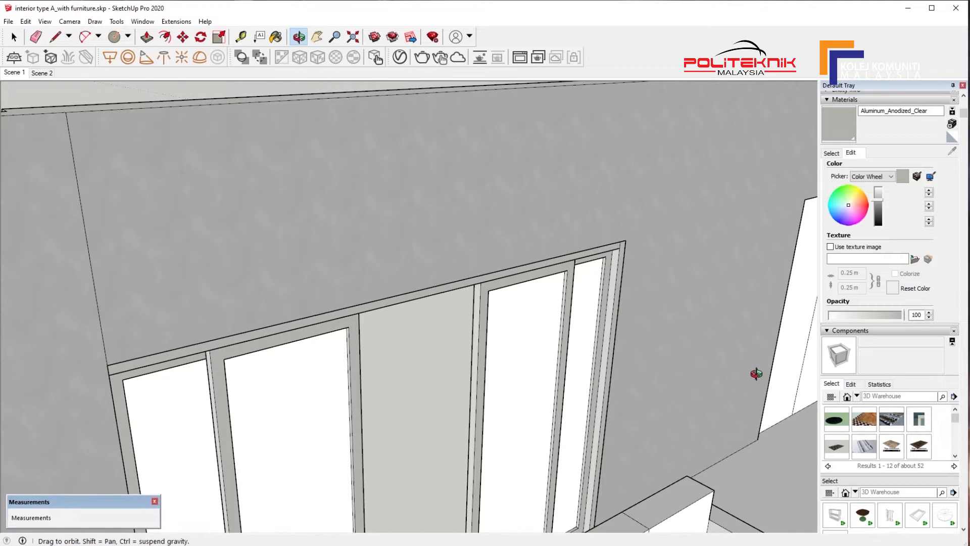
scroll(576, 336, up, 2)
middle_drag(608, 335, 536, 192)
mouse_move(557, 224)
middle_down()
mouse_move(480, 299)
mouse_move(372, 210)
mouse_move(405, 202)
middle_up()
click(408, 205)
Add the V-Ray glass material Glass Window YellowGrey to the scene for painting the panes.
mouse_move(405, 165)
middle_down()
mouse_move(283, 210)
mouse_move(243, 125)
mouse_move(283, 164)
mouse_move(93, 274)
mouse_move(372, 342)
mouse_move(316, 401)
mouse_move(451, 331)
mouse_move(534, 421)
middle_up()
middle_drag(489, 458, 516, 343)
middle_drag(406, 393, 362, 286)
middle_drag(606, 303, 214, 178)
click(400, 57)
drag(394, 194, 426, 111)
click(259, 251)
drag(448, 232, 448, 448)
click(409, 364)
drag(603, 108, 738, 112)
click(498, 373)
Paint the panes of the living room's sliding door with Glass Window YellowGrey.
click(198, 219)
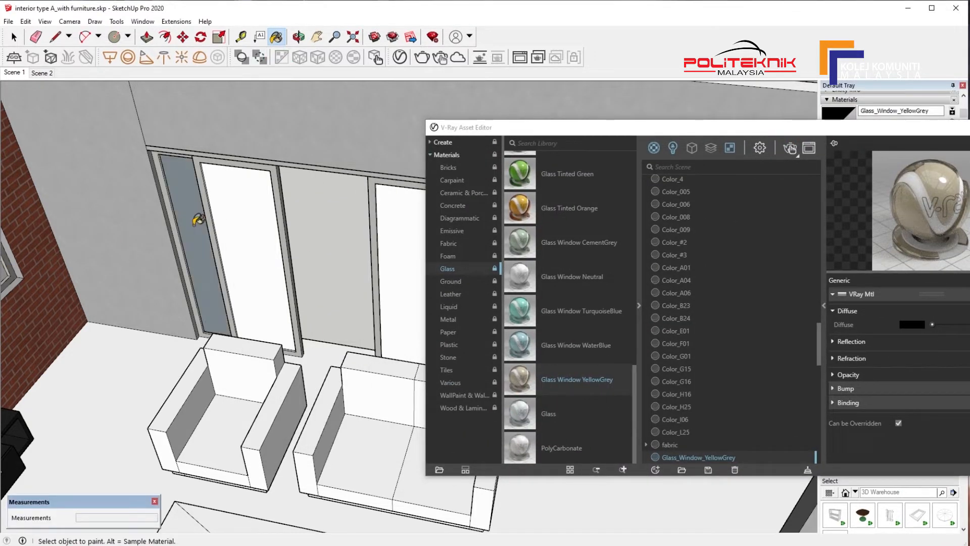
click(247, 236)
click(411, 297)
drag(620, 134, 819, 152)
click(469, 292)
mouse_move(469, 292)
middle_down()
mouse_move(271, 219)
mouse_move(454, 348)
middle_up()
click(405, 281)
Apply Glass Window YellowGrey to the small brick-wall window and the four panes of the dining area's sliding door.
middle_drag(405, 281, 303, 288)
click(112, 301)
mouse_move(124, 302)
shift+middle_down()
mouse_move(384, 306)
mouse_move(454, 318)
shift+middle_up()
click(250, 303)
click(187, 305)
click(74, 308)
click(21, 319)
Add Laminate C01 120cm to the scene and paint the dining area's door and the door beside the staircase with it.
mouse_move(323, 263)
middle_down()
mouse_move(201, 227)
mouse_move(364, 222)
mouse_move(534, 238)
mouse_move(540, 281)
mouse_move(404, 249)
middle_up()
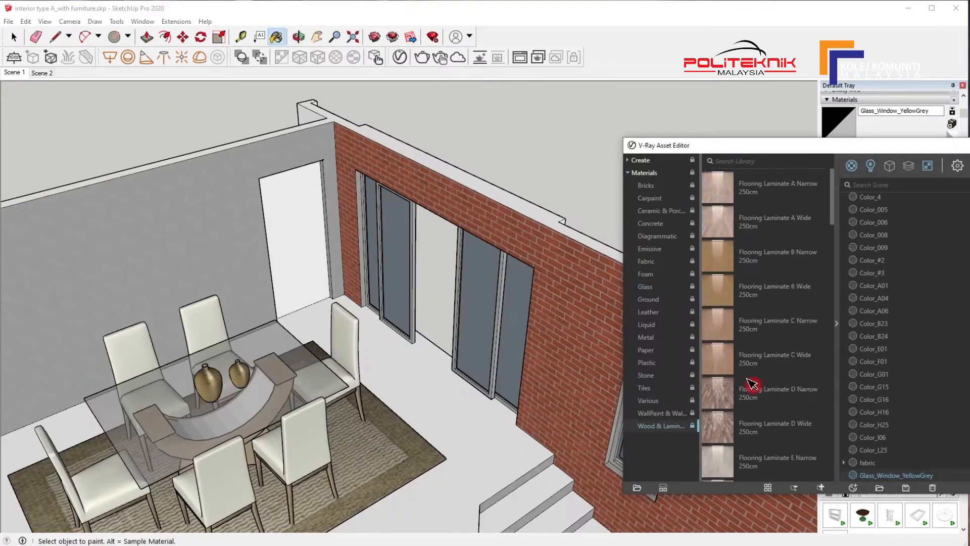
drag(831, 235, 831, 407)
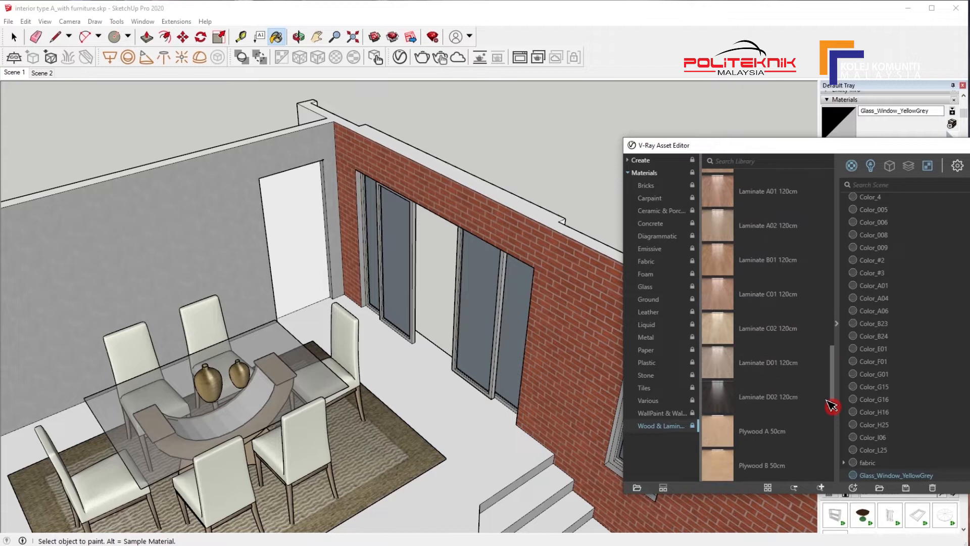
right_click(718, 299)
click(741, 307)
click(309, 228)
mouse_move(355, 232)
middle_down()
mouse_move(404, 234)
mouse_move(206, 245)
mouse_move(317, 230)
mouse_move(477, 232)
mouse_move(234, 256)
mouse_move(324, 180)
middle_up()
click(294, 249)
Add Laminate D02 120cm to the scene and apply it to the double door in the living room's sliding-door wall.
click(717, 397)
mouse_move(831, 389)
mouse_down()
mouse_move(833, 422)
mouse_move(830, 406)
mouse_up()
right_click(713, 304)
click(736, 312)
click(308, 227)
Paint the top faces of the main staircase's seven treads with Laminate D02 120cm.
mouse_move(308, 228)
middle_down()
mouse_move(353, 275)
mouse_move(441, 288)
mouse_move(486, 279)
middle_up()
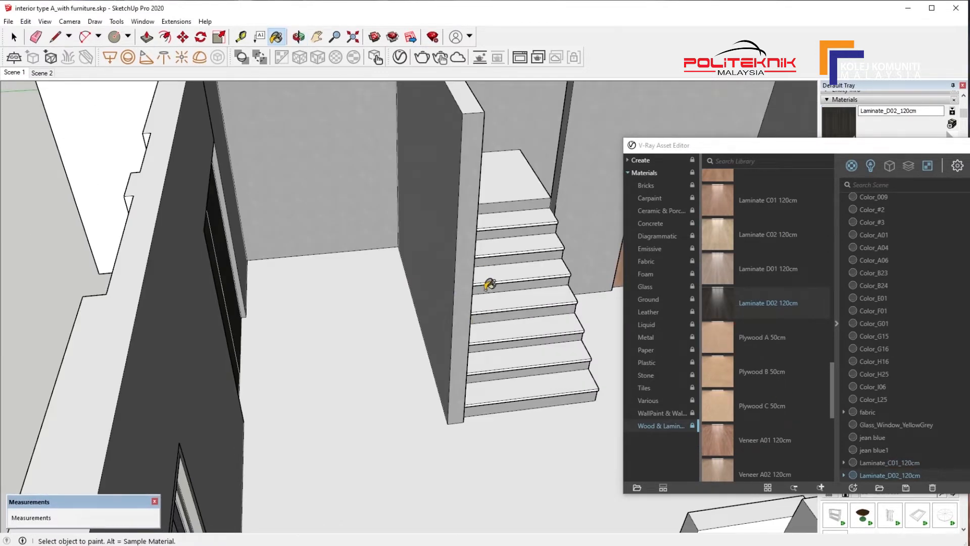
middle_drag(257, 304, 183, 276)
shift+middle_drag(157, 332, 396, 360)
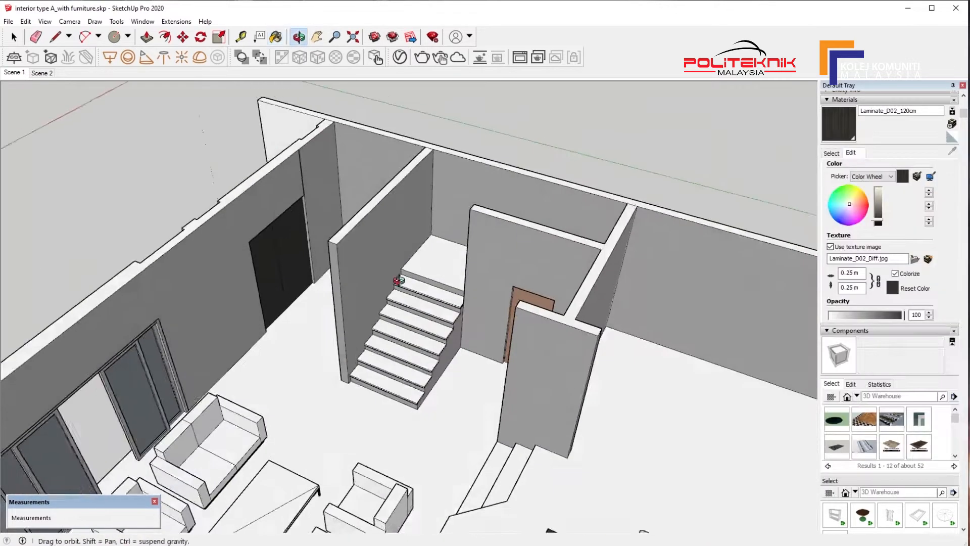
middle_drag(409, 293, 400, 286)
scroll(396, 340, up, 5)
click(354, 431)
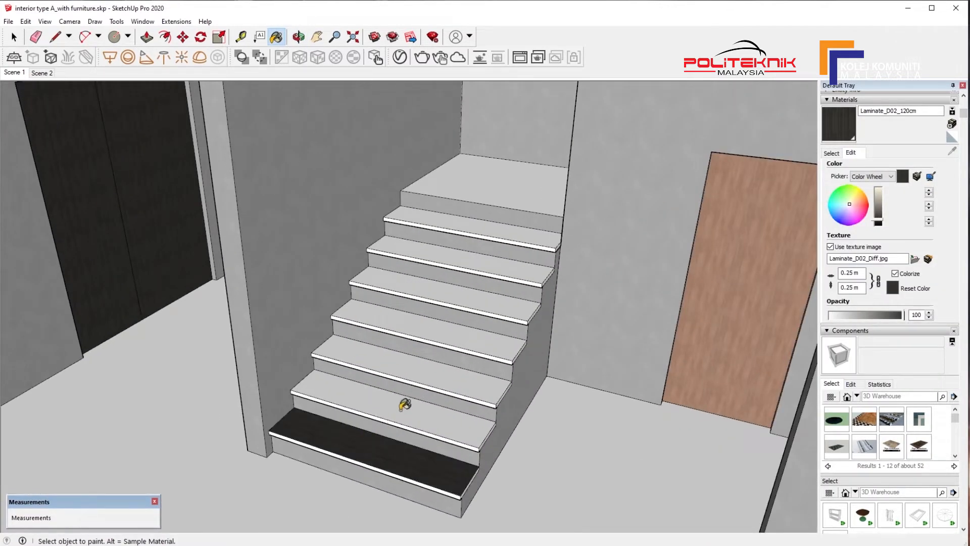
click(400, 401)
click(427, 366)
click(447, 326)
click(457, 290)
click(478, 263)
click(491, 232)
Cover the front and side edges of the main staircase's treads with Laminate D02 120cm.
scroll(492, 232, up, 3)
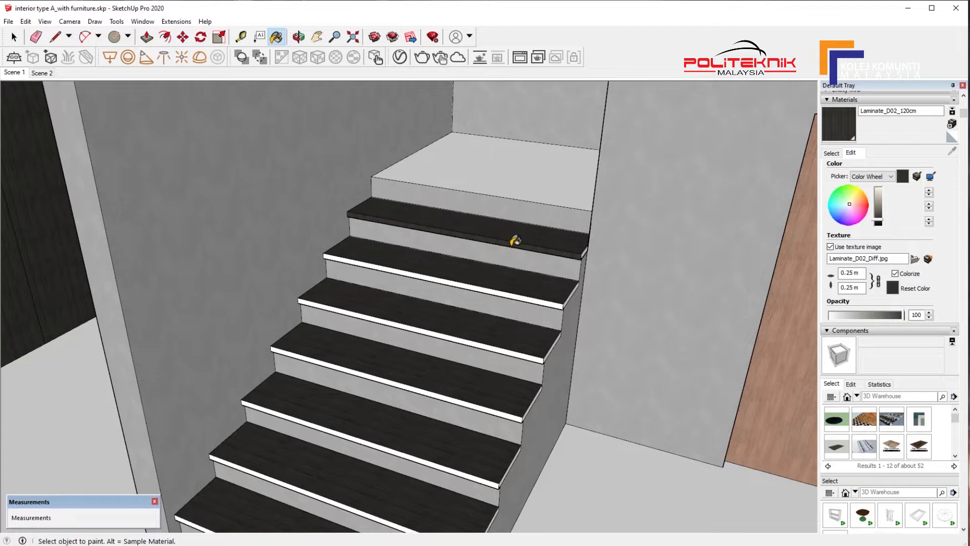
middle_drag(567, 294, 562, 251)
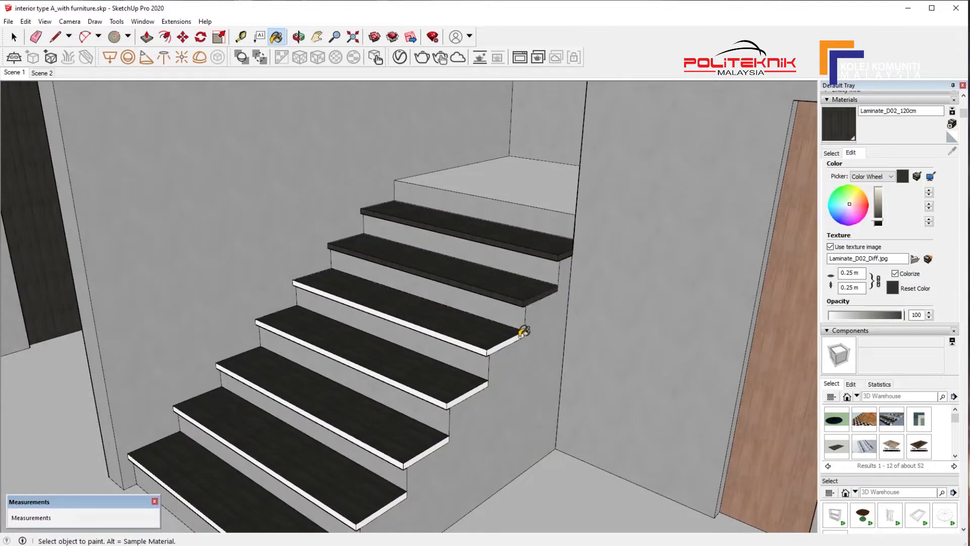
click(401, 459)
middle_drag(401, 458, 405, 349)
click(401, 471)
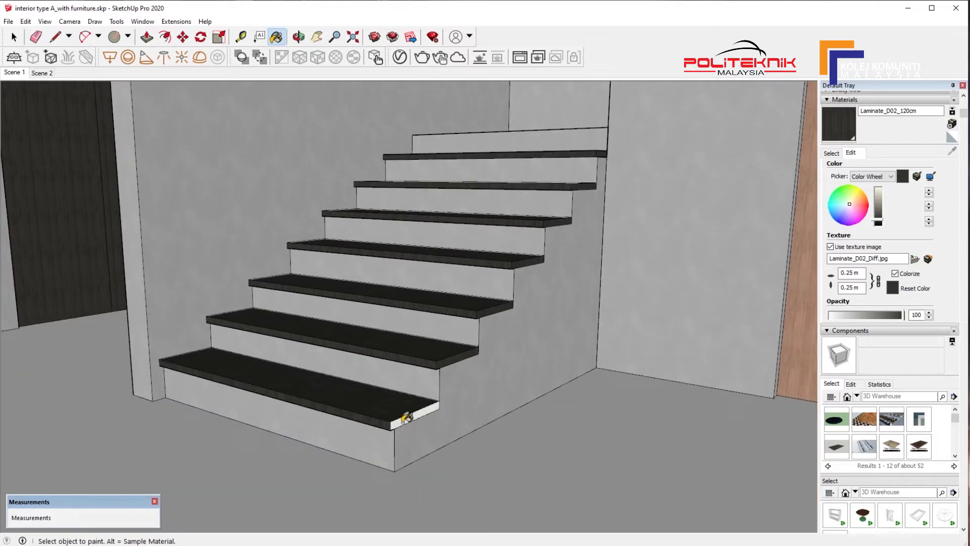
click(407, 417)
scroll(444, 314, down, 3)
Add Flooring Parquet Parallel C01 120cm to the scene and paint the living room floor with it.
middle_drag(444, 313, 682, 326)
shift+middle_drag(682, 326, 461, 308)
middle_drag(552, 326, 443, 331)
scroll(395, 204, down, 1)
middle_drag(395, 204, 423, 234)
click(400, 57)
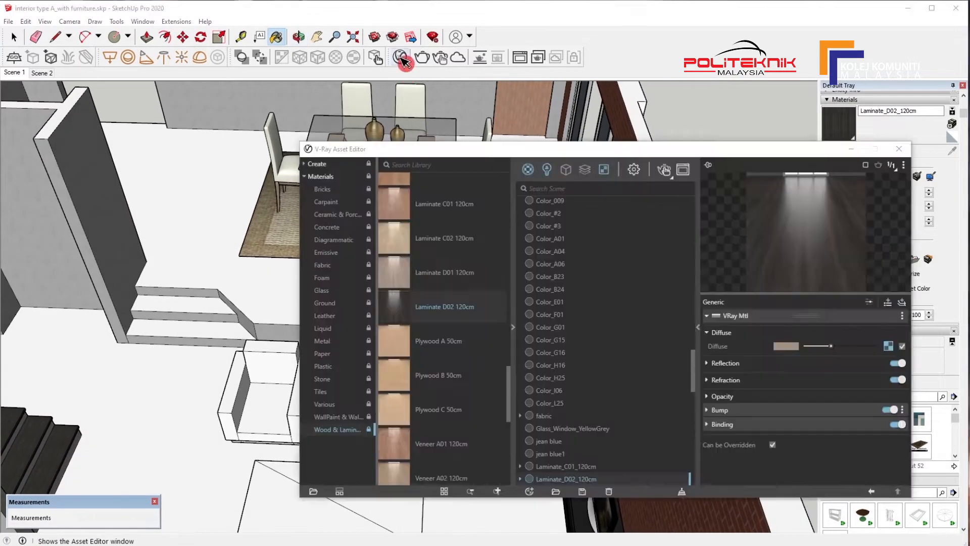
drag(704, 148, 581, 87)
drag(386, 340, 386, 383)
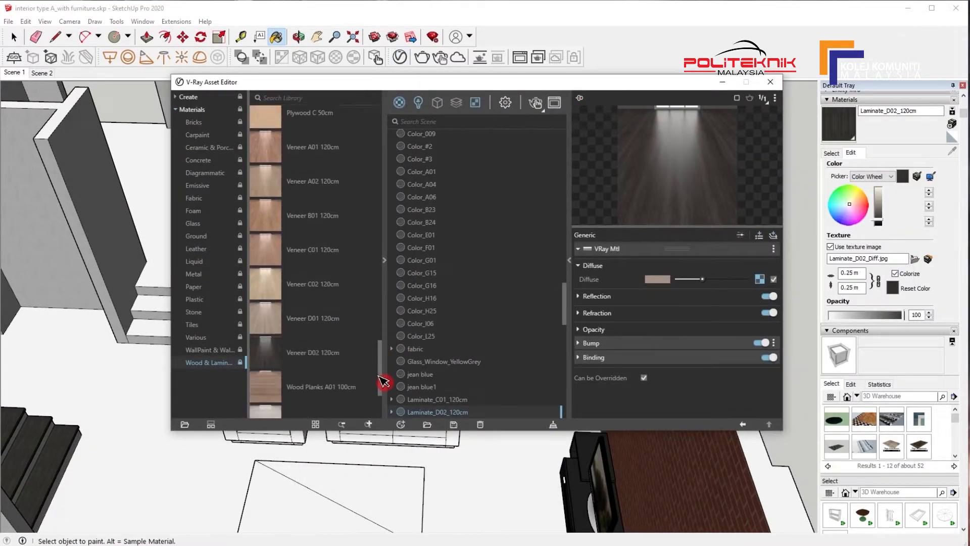
right_click(306, 121)
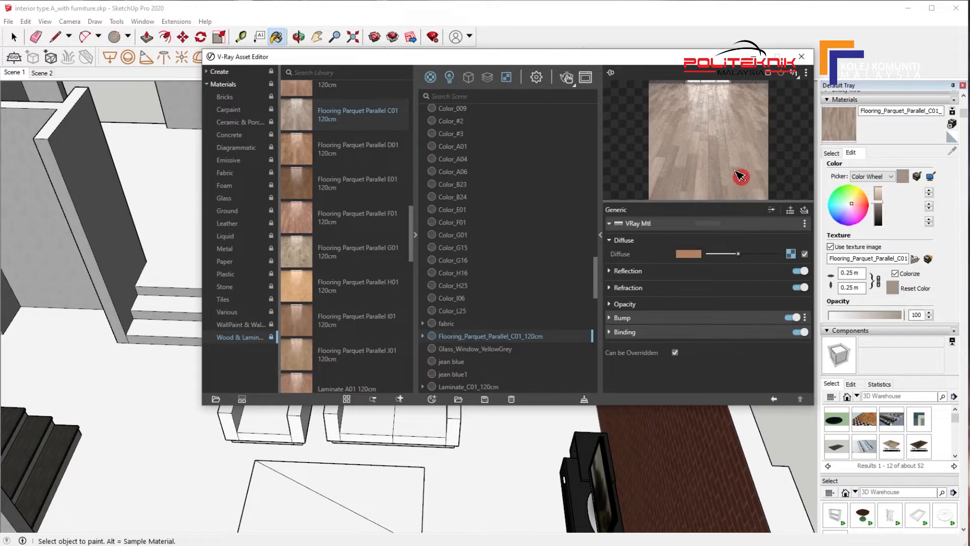
drag(639, 60, 314, 86)
click(600, 365)
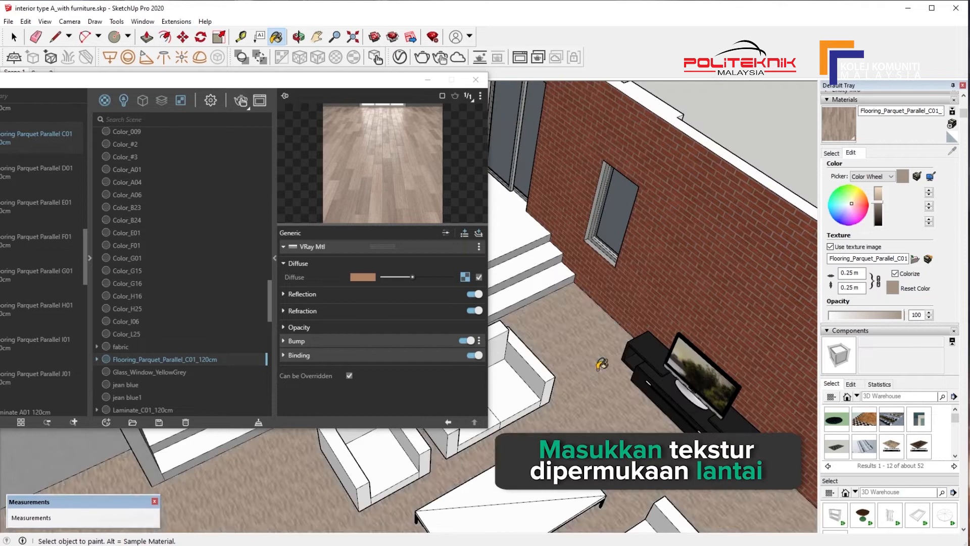
middle_drag(591, 367, 649, 353)
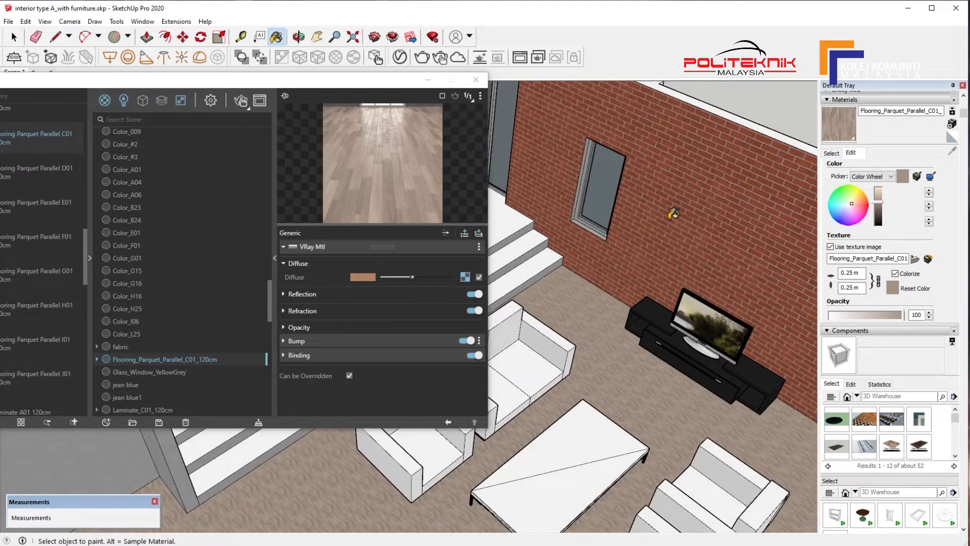
Set the parquet floor material's texture size to 1.00 m.
click(476, 80)
drag(850, 274, 857, 273)
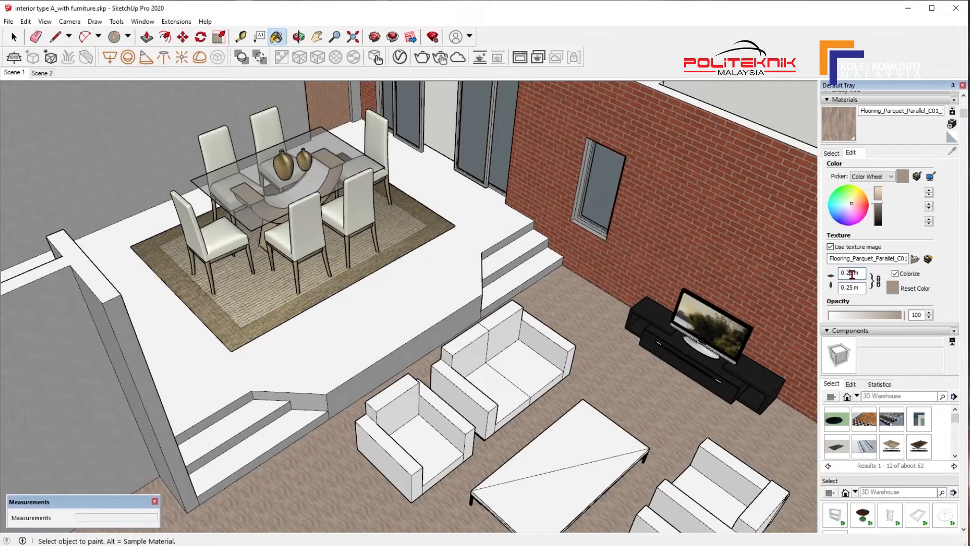
scroll(564, 333, down, 3)
mouse_move(563, 332)
middle_down()
mouse_move(591, 363)
mouse_move(505, 401)
mouse_move(404, 342)
mouse_move(413, 325)
middle_up()
Add Tiles Simple H01 100cm to the scene and cover the raised dining platform's floor with it.
scroll(404, 342, up, 2)
middle_drag(412, 250, 374, 298)
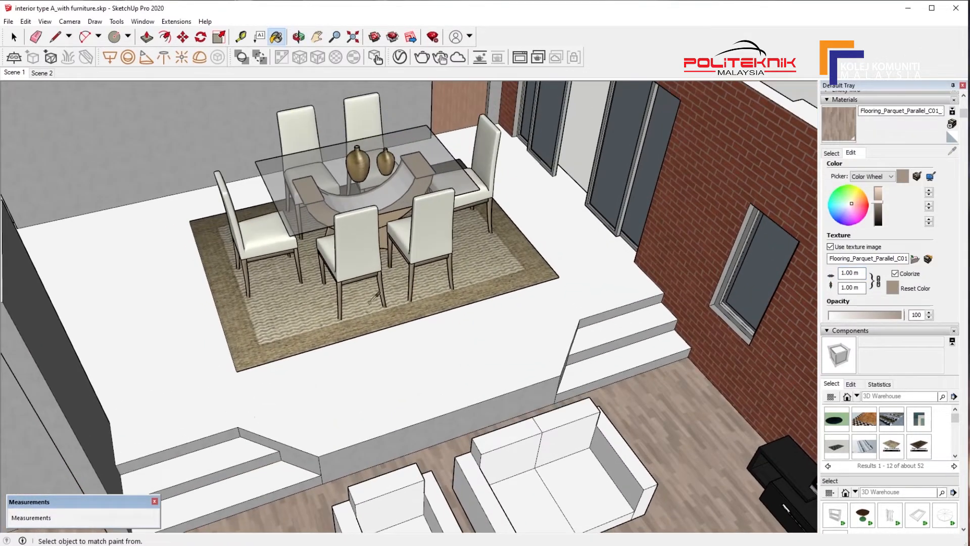
middle_drag(520, 275, 447, 275)
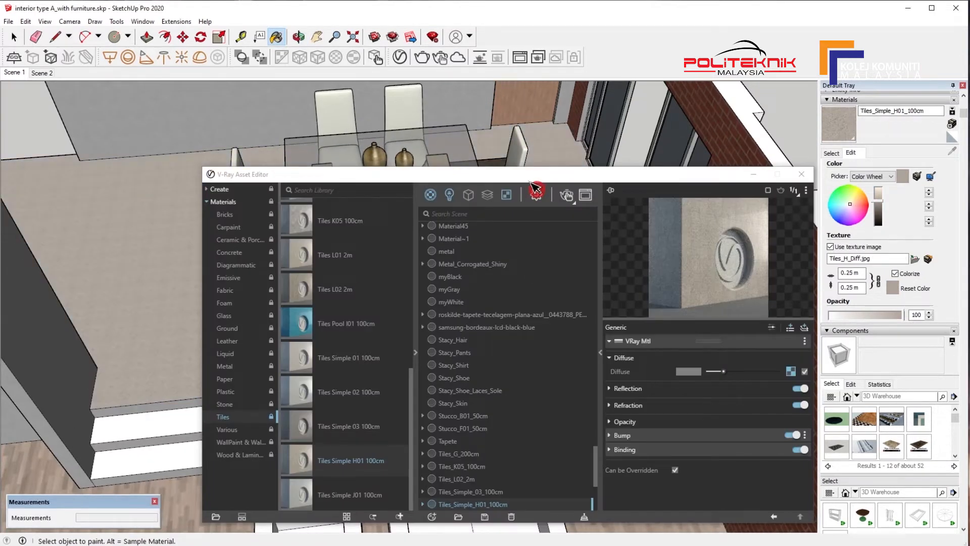
click(801, 173)
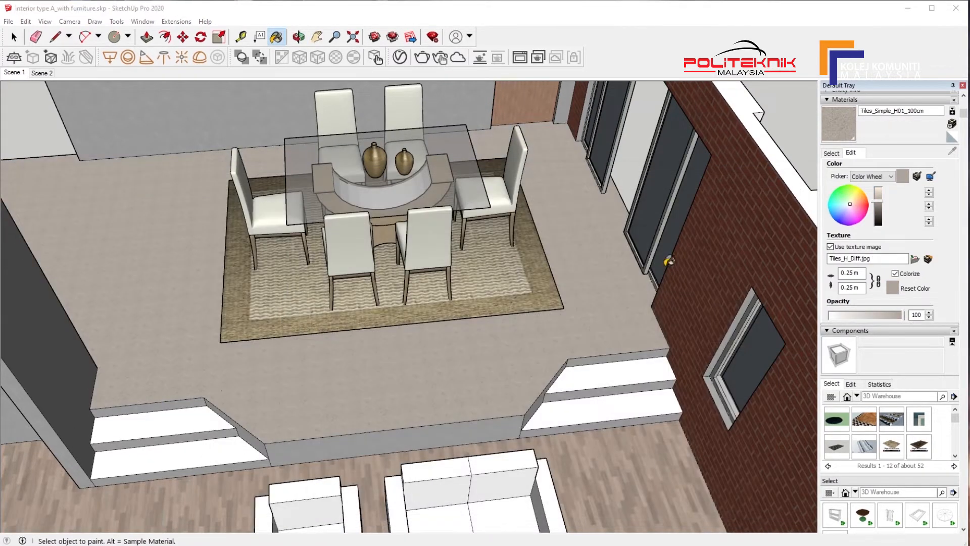
Paint the treads of the short steps at both ends of the dining platform with Tiles Simple H01 100cm.
click(184, 418)
click(194, 449)
click(564, 415)
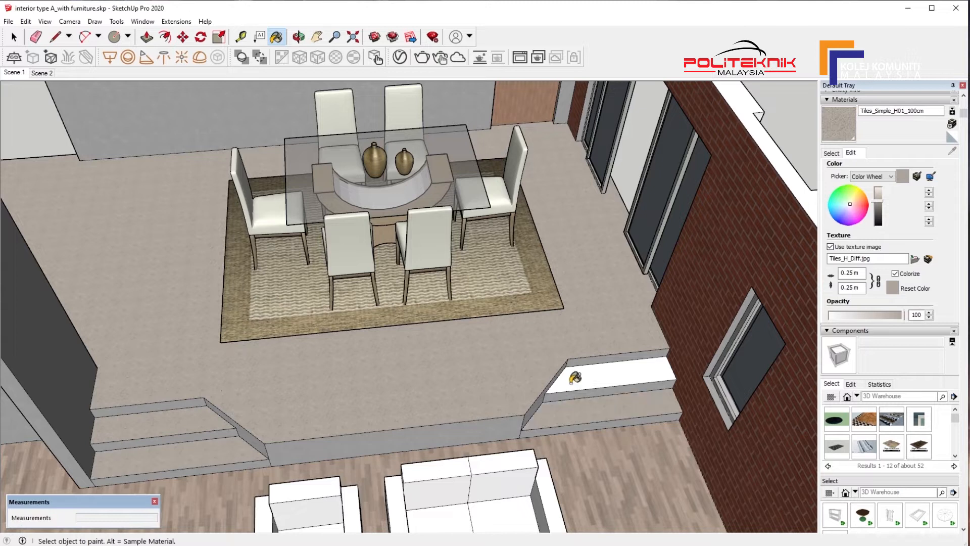
click(574, 377)
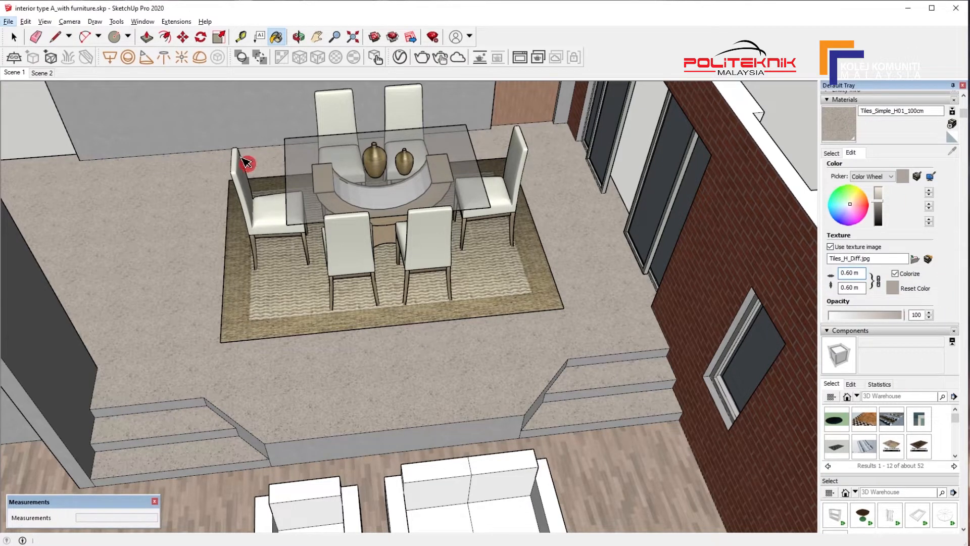
Set the Tiles Simple H01 100cm floor material's texture size to 0.50 m.
middle_drag(286, 328, 361, 328)
scroll(362, 366, up, 3)
middle_drag(362, 365, 278, 378)
scroll(278, 377, down, 5)
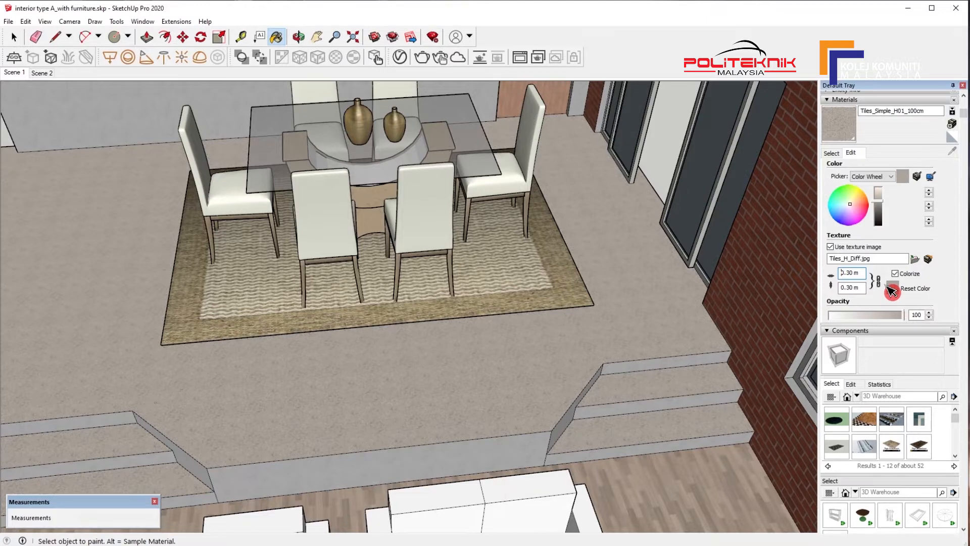
middle_drag(489, 366, 551, 382)
scroll(574, 320, down, 3)
shift+middle_drag(544, 255, 522, 368)
scroll(463, 374, down, 2)
scroll(523, 369, up, 2)
Select the armchair and two-seat sofa set beside the dining platform.
middle_drag(522, 369, 576, 293)
shift+middle_drag(677, 389, 457, 275)
middle_drag(458, 276, 458, 305)
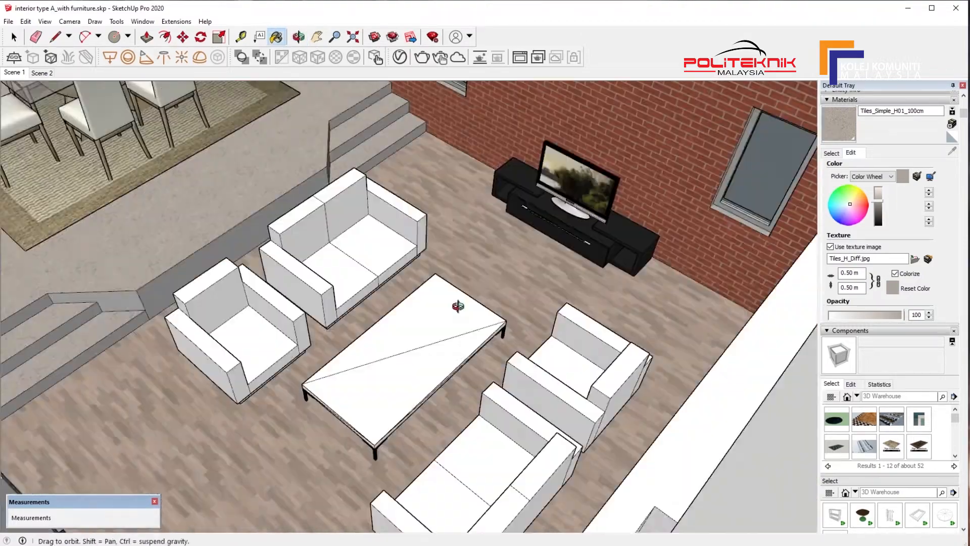
scroll(431, 284, up, 1)
middle_drag(539, 277, 404, 298)
scroll(252, 257, up, 1)
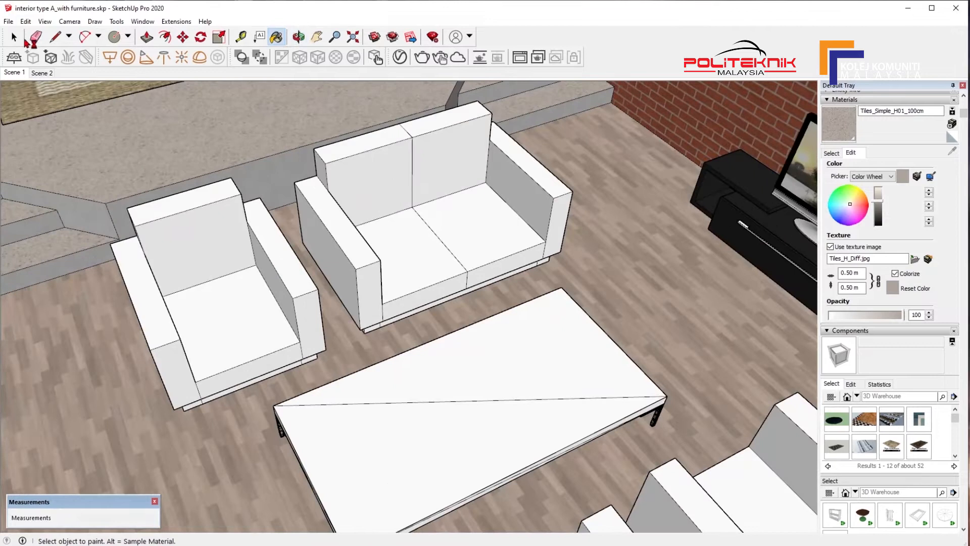
click(225, 357)
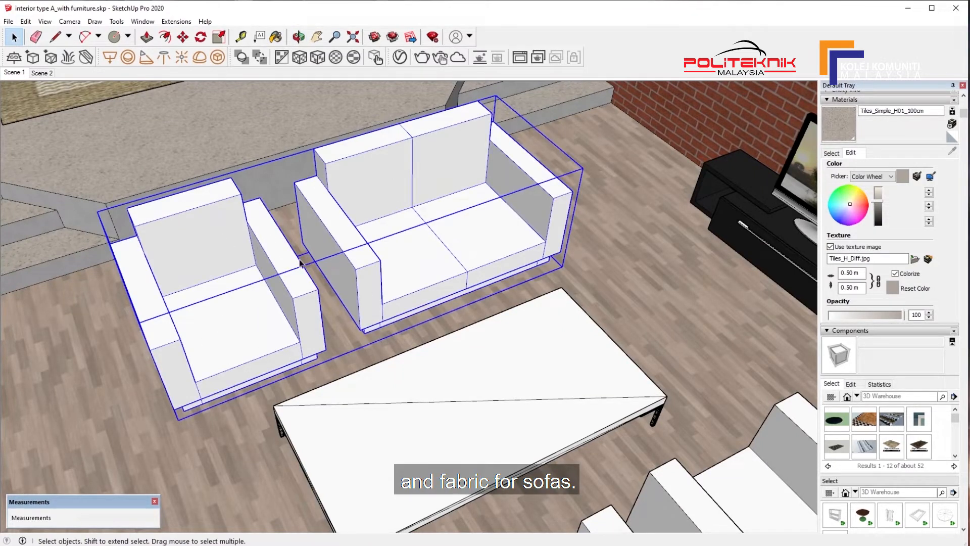
middle_drag(300, 262, 335, 260)
click(31, 22)
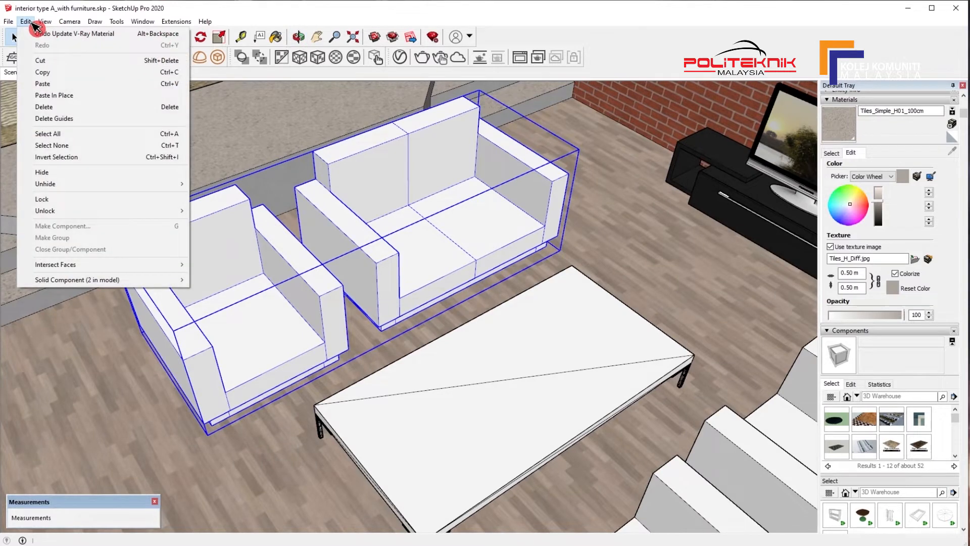
click(400, 57)
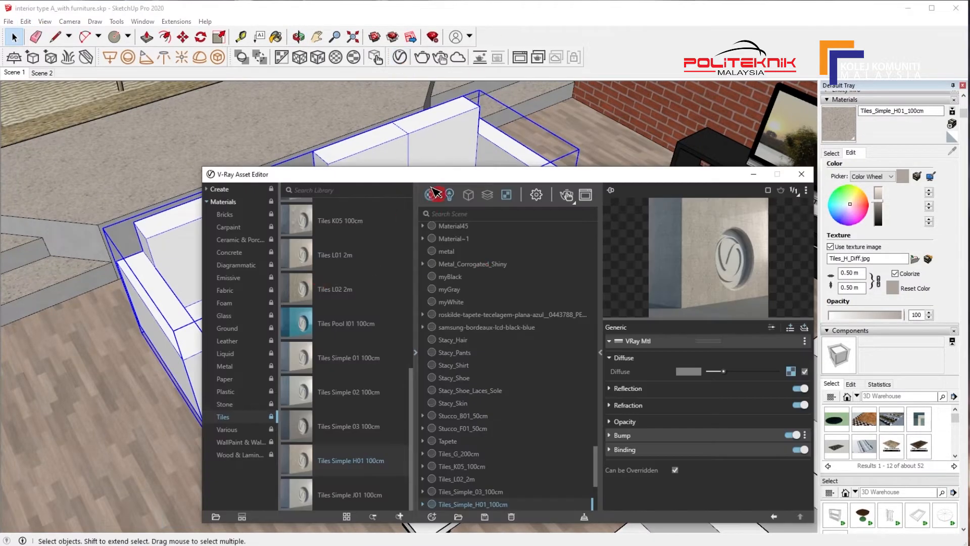
click(753, 174)
click(277, 37)
click(259, 269)
middle_drag(308, 319, 353, 238)
key(ctrl+z)
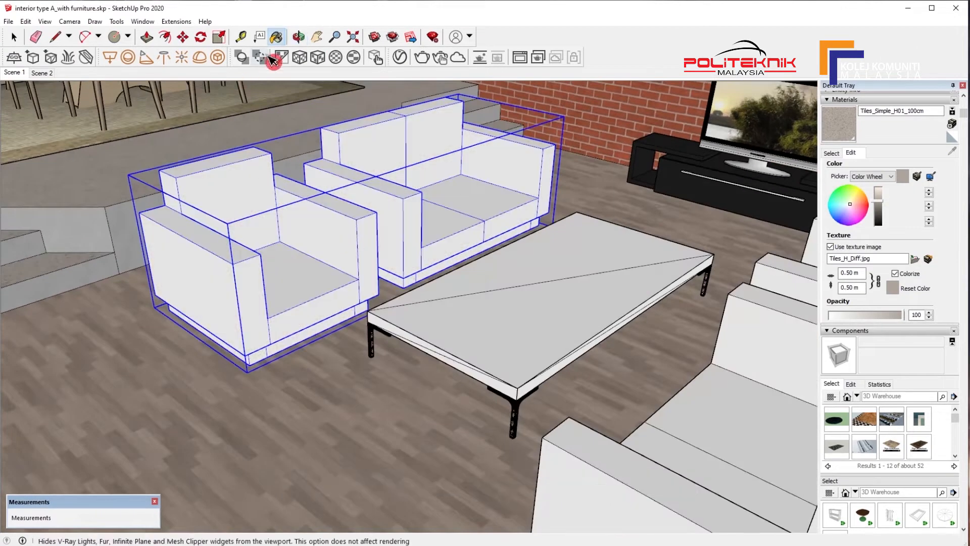
Open the armchair and two-seat sofa component for editing.
click(25, 21)
mouse_move(151, 279)
click(222, 321)
middle_drag(223, 321, 382, 314)
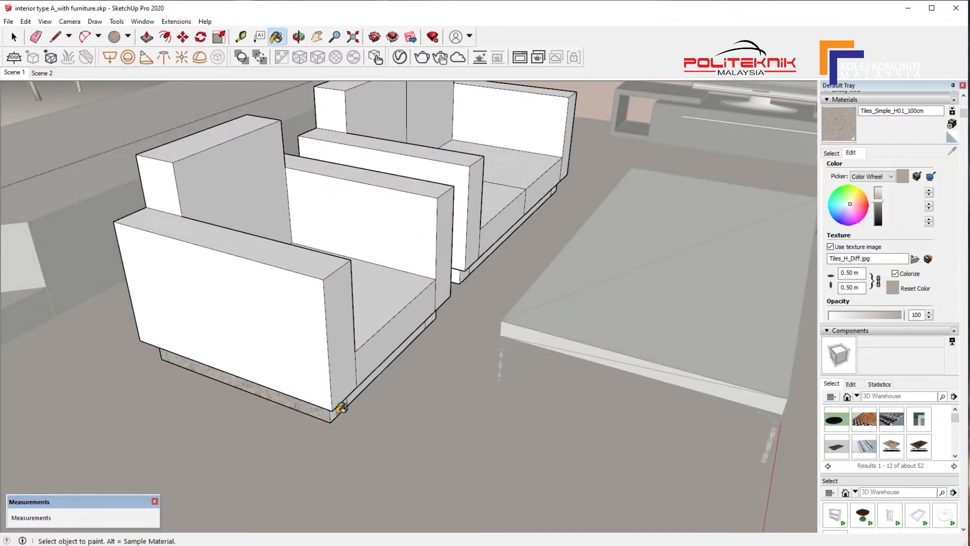
middle_drag(377, 288, 400, 273)
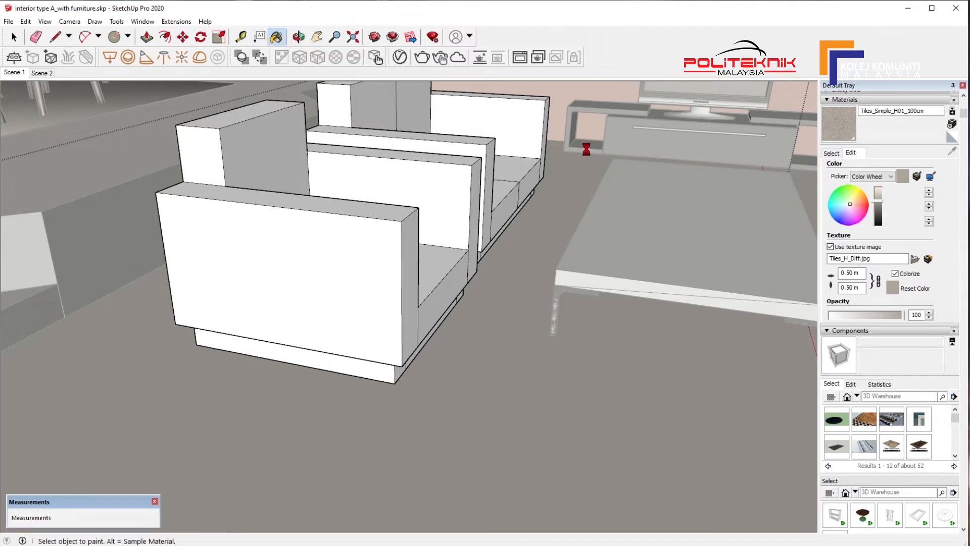
Add Aluminum Brushed 5cm from the Metal library to the scene and paint the side of the armchair's base with it.
key(alt+Tab)
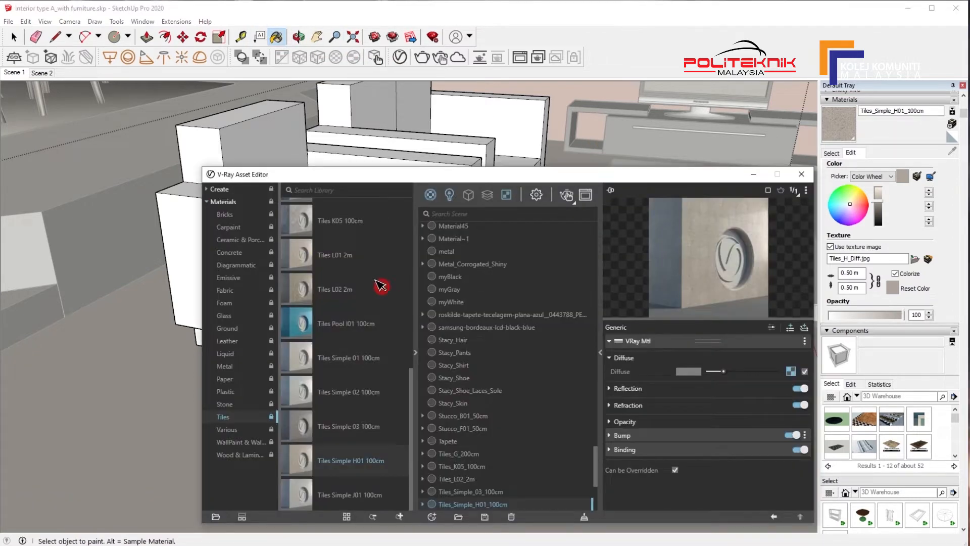
click(236, 367)
scroll(344, 407, down, 3)
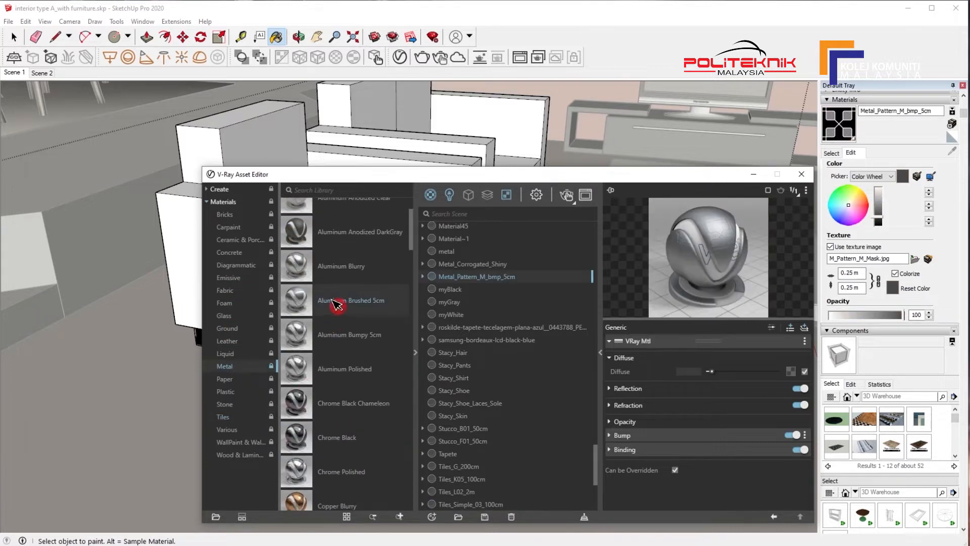
click(358, 315)
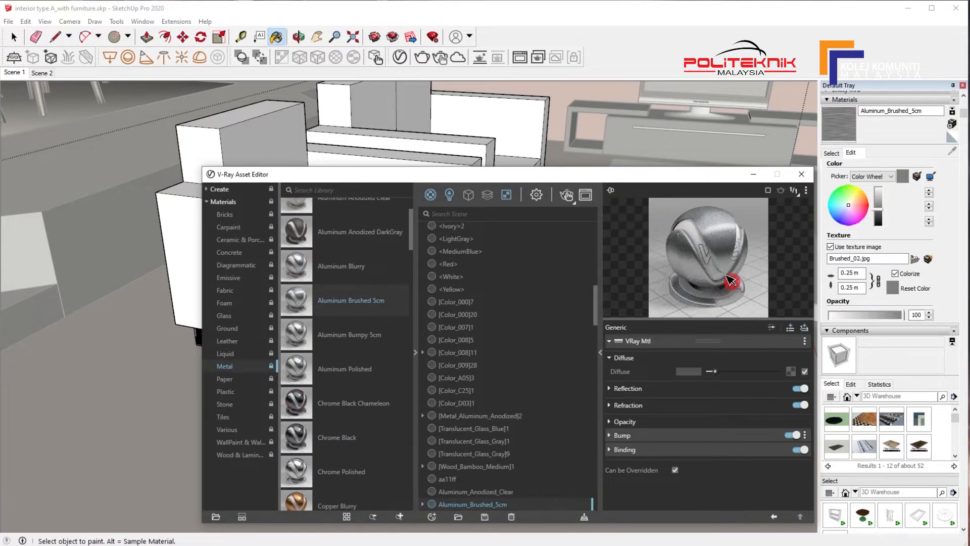
drag(716, 180, 847, 220)
click(319, 352)
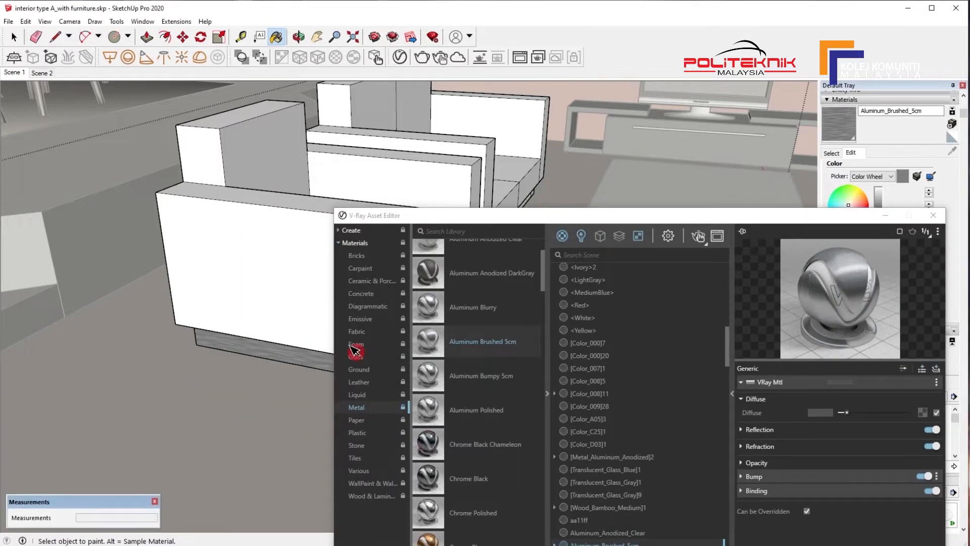
Paint the remaining faces of the armchair's base with Aluminum Brushed 5cm.
click(930, 220)
middle_drag(375, 344, 495, 352)
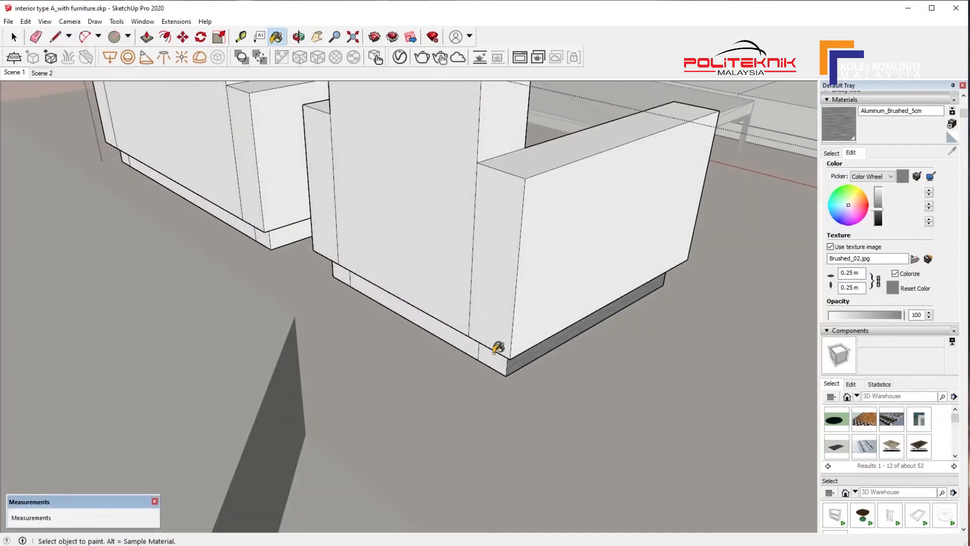
mouse_move(370, 259)
shift+middle_down()
mouse_move(414, 323)
mouse_move(611, 342)
shift+middle_up()
scroll(584, 290, up, 5)
middle_drag(584, 290, 521, 278)
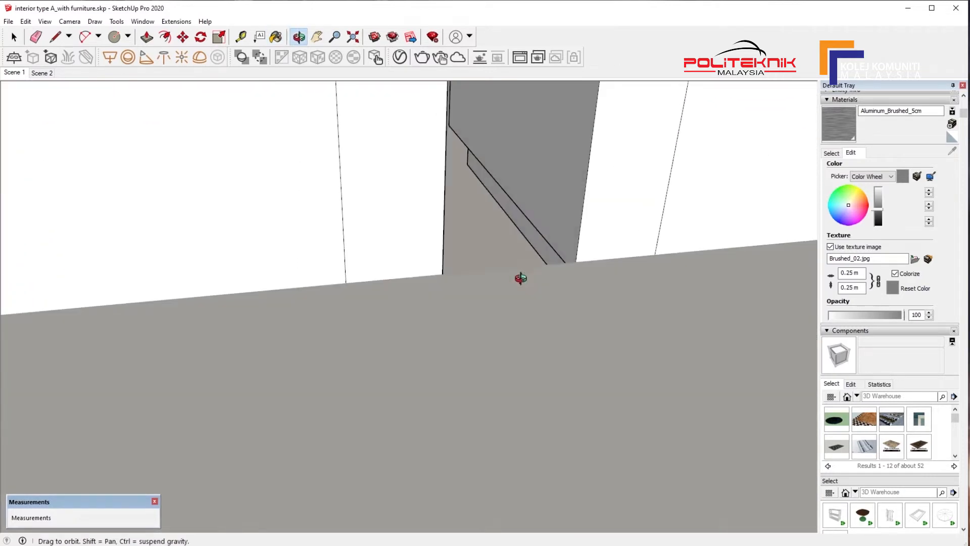
middle_drag(542, 185, 602, 300)
middle_drag(563, 369, 335, 362)
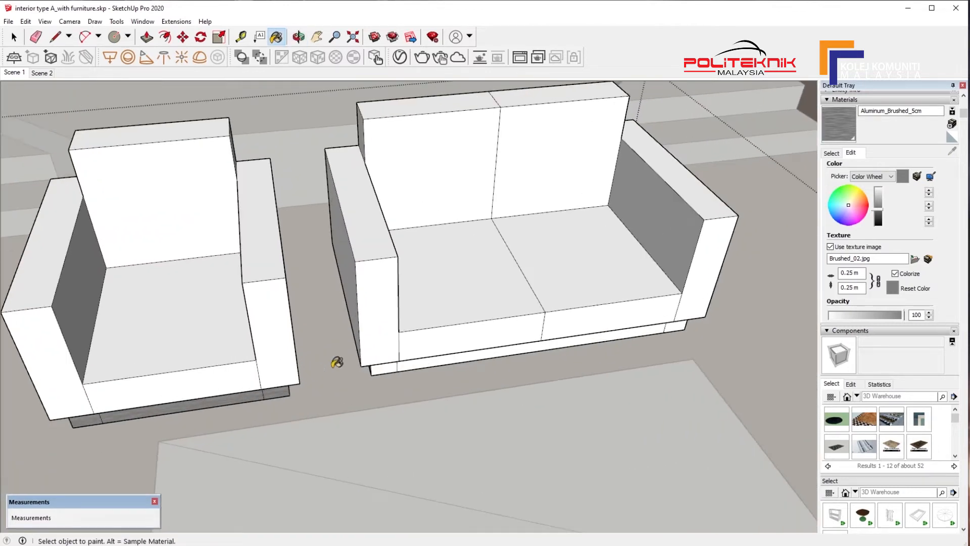
Paint all faces of the two-seat sofa's base with Aluminum Brushed 5cm.
scroll(406, 320, up, 5)
middle_drag(415, 324, 511, 404)
scroll(427, 278, up, 5)
mouse_move(427, 278)
middle_down()
mouse_move(483, 318)
mouse_move(547, 325)
middle_up()
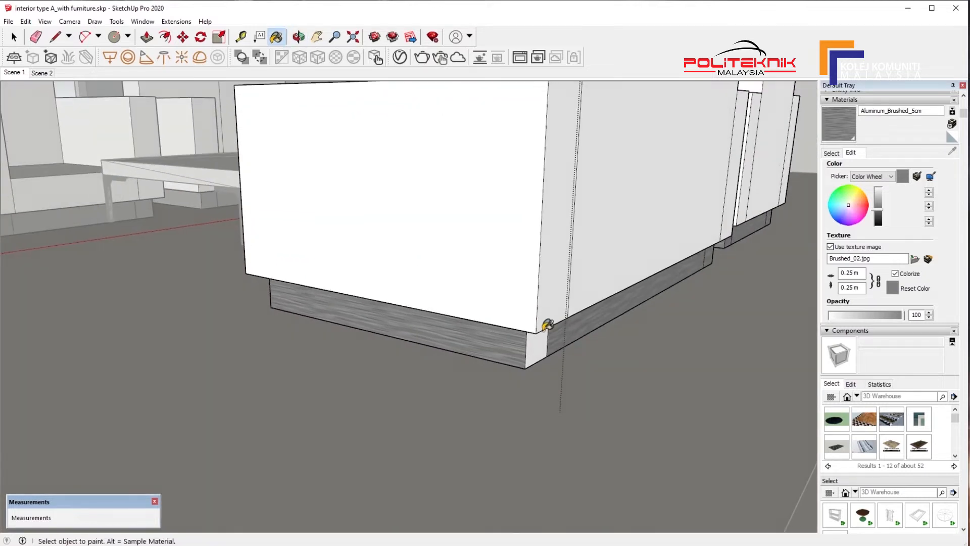
middle_drag(501, 262, 561, 338)
mouse_move(380, 308)
middle_down()
mouse_move(580, 288)
mouse_move(502, 325)
mouse_move(528, 161)
middle_up()
Try Carpet A04 100cm from the Fabric library on the armchair's arm and undo it.
click(402, 59)
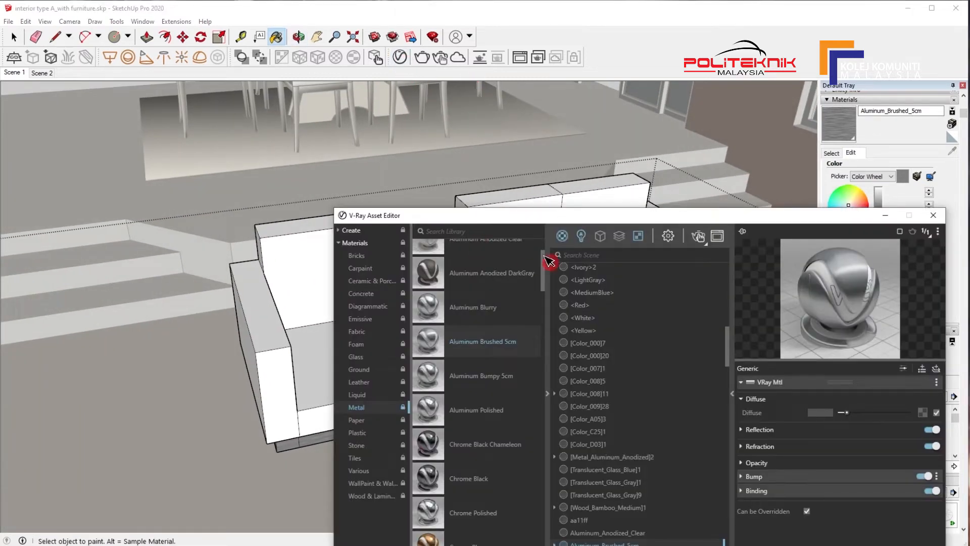
drag(537, 223, 594, 128)
click(420, 234)
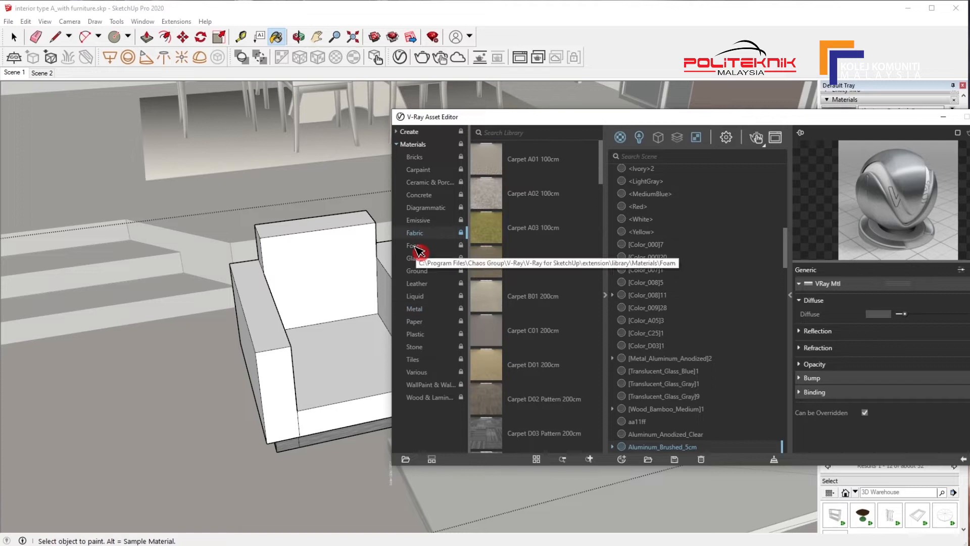
drag(707, 126, 609, 158)
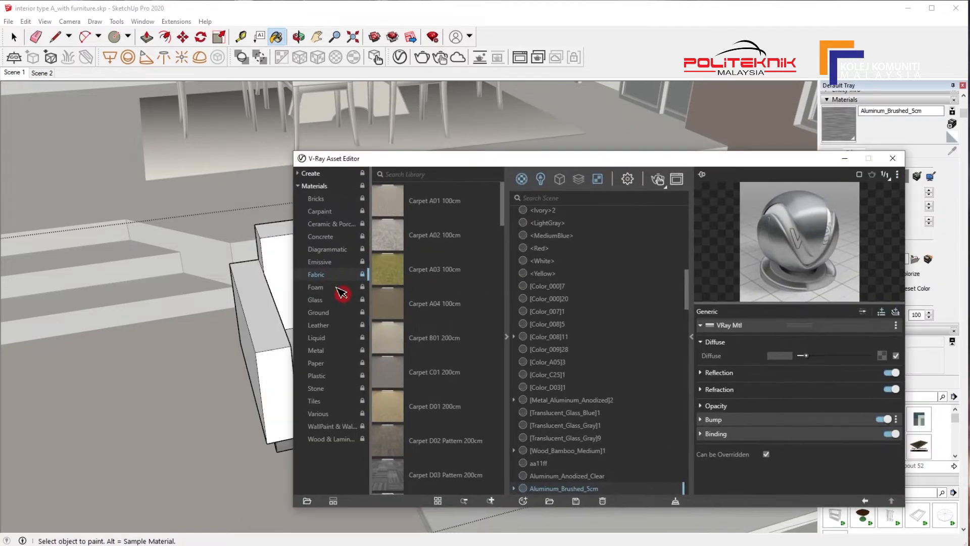
mouse_move(515, 167)
mouse_down()
mouse_move(568, 91)
mouse_move(544, 105)
mouse_up()
click(480, 273)
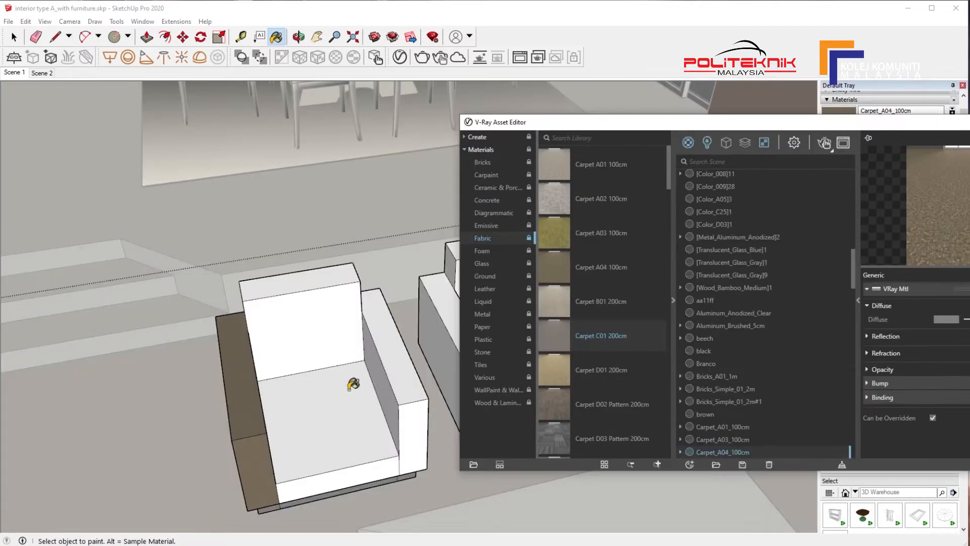
click(252, 440)
key(ctrl+z)
Add the Fabric material Carpet C01 200cm to the scene and paint the armchair's back and arms with it.
mouse_move(252, 440)
middle_down()
mouse_move(295, 389)
mouse_move(392, 333)
mouse_move(233, 347)
middle_up()
mouse_move(270, 285)
middle_down()
mouse_move(389, 246)
mouse_move(368, 431)
mouse_move(332, 372)
mouse_move(259, 333)
mouse_move(265, 293)
mouse_move(298, 283)
mouse_move(153, 313)
mouse_move(162, 308)
middle_up()
mouse_move(323, 364)
middle_down()
mouse_move(394, 396)
mouse_move(556, 415)
middle_up()
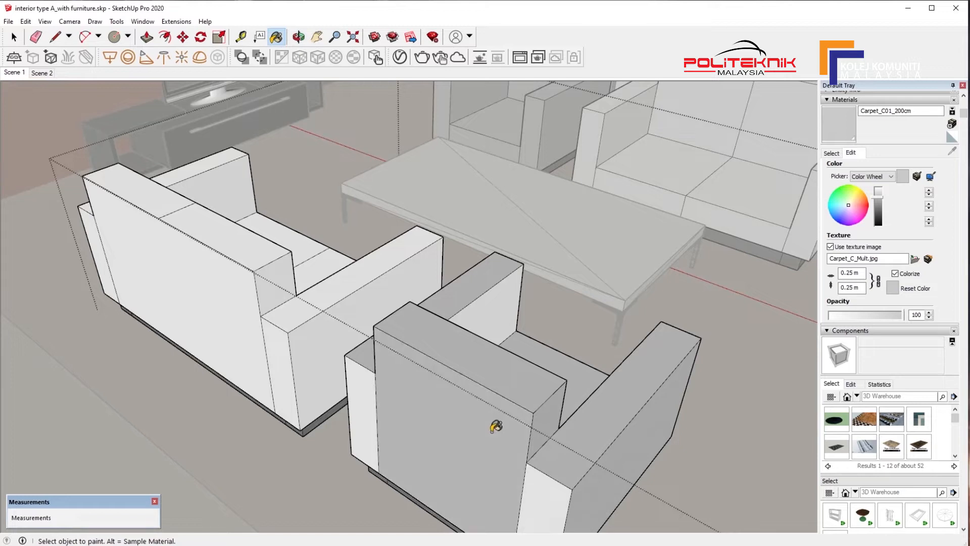
middle_drag(496, 426, 643, 372)
mouse_move(412, 407)
middle_down()
mouse_move(302, 368)
mouse_move(364, 329)
mouse_move(427, 316)
mouse_move(323, 340)
middle_up()
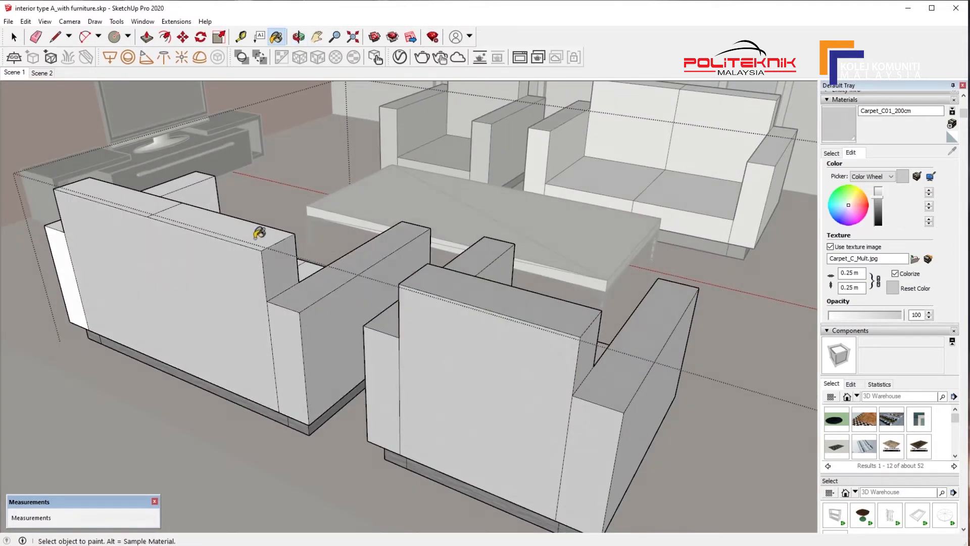
Cover the remaining backrest, arm and seat faces of the two-seat sofa and armchair with Carpet C01 200cm.
middle_drag(259, 232, 296, 301)
mouse_move(201, 353)
middle_down()
mouse_move(186, 387)
mouse_move(395, 321)
mouse_move(275, 347)
mouse_move(222, 223)
middle_up()
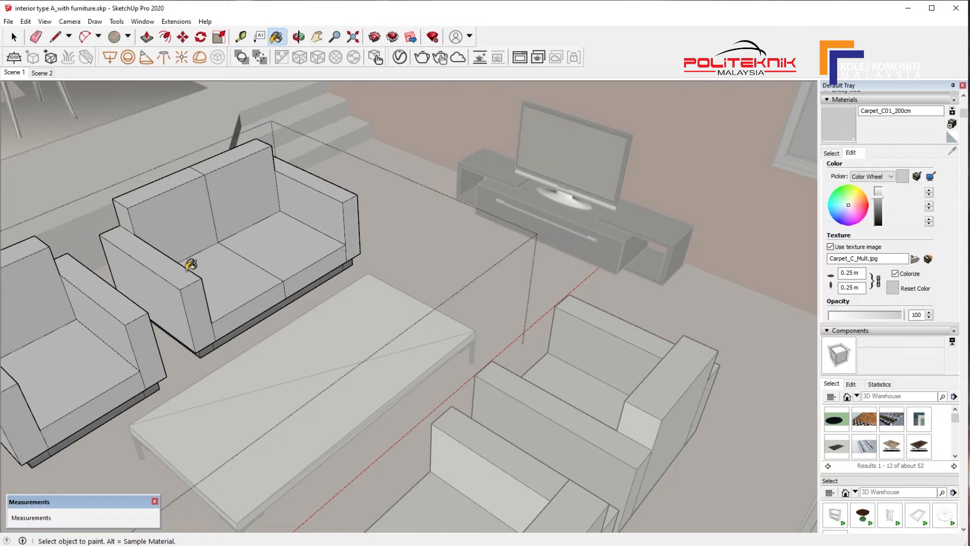
middle_drag(344, 192, 349, 389)
middle_drag(218, 335, 342, 264)
middle_drag(323, 226, 266, 349)
middle_drag(394, 330, 537, 291)
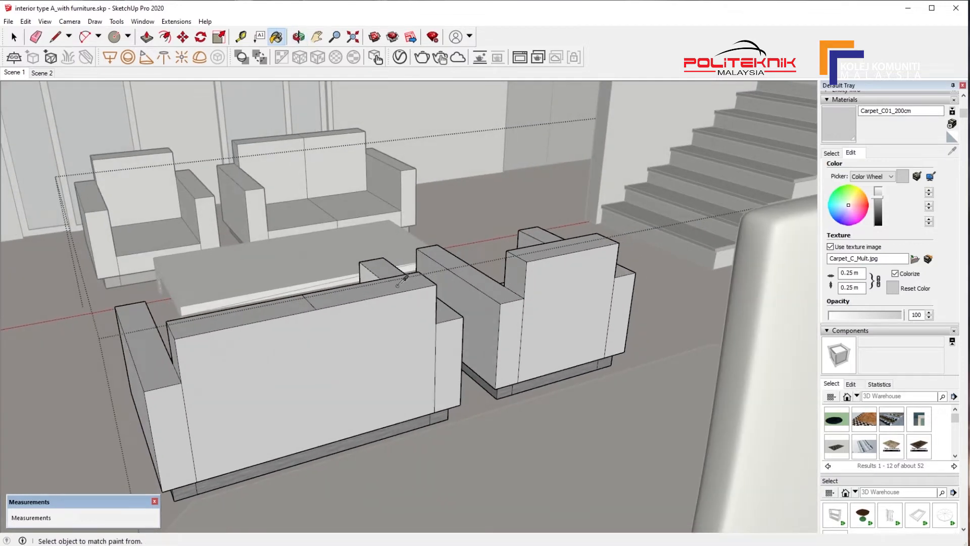
middle_drag(403, 279, 664, 341)
middle_drag(692, 259, 511, 288)
scroll(558, 278, up, 1)
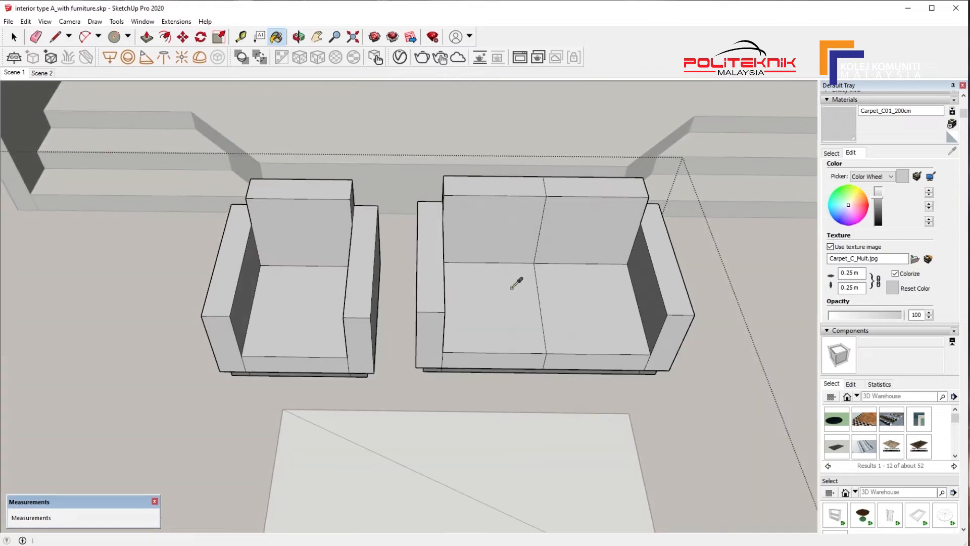
Add Carpet B01 200cm to the scene and paint the top and front of the armchair's seat with it.
click(401, 57)
click(566, 306)
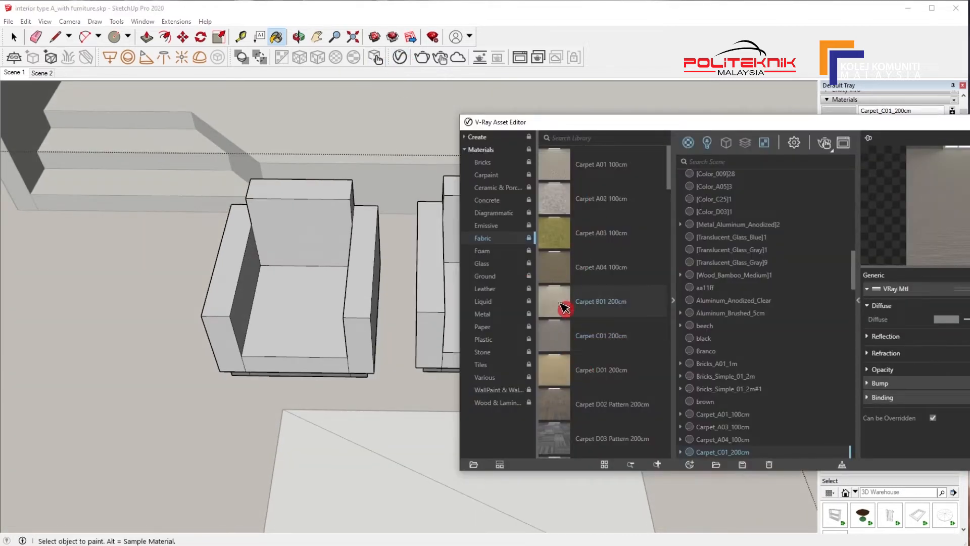
click(579, 309)
click(319, 306)
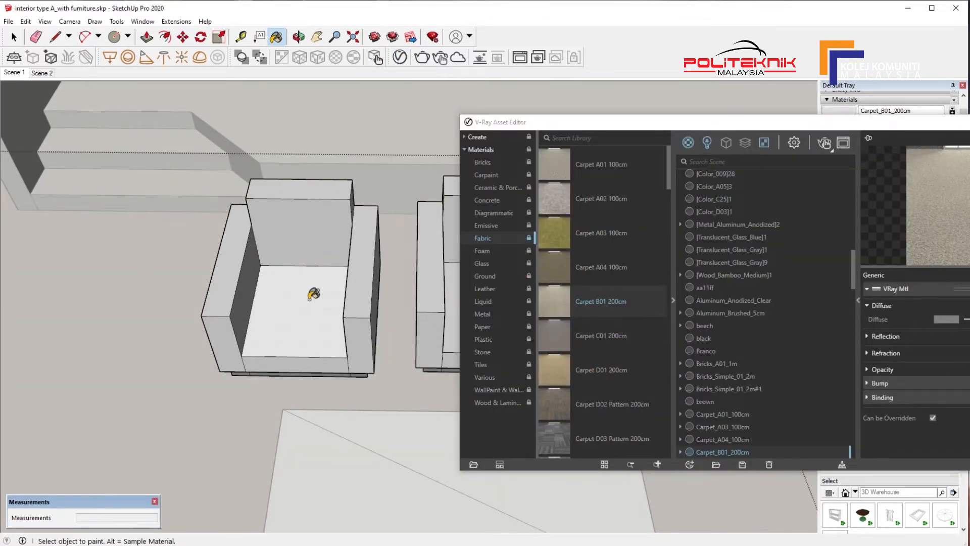
shift+middle_drag(346, 307, 156, 268)
click(303, 304)
click(305, 324)
Paint the two-seat sofa's seat cushions with Carpet B01 200cm.
click(396, 306)
click(390, 325)
shift+middle_drag(395, 286, 216, 264)
middle_drag(295, 253, 313, 292)
click(579, 173)
click(396, 287)
Close the sofa component to stop editing it and return to the full model.
shift+middle_drag(359, 253, 519, 176)
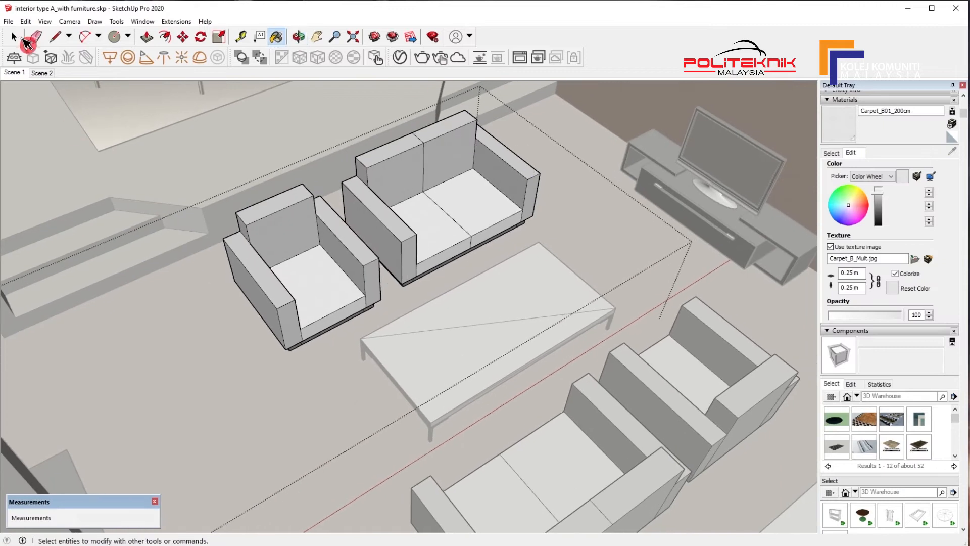
click(25, 21)
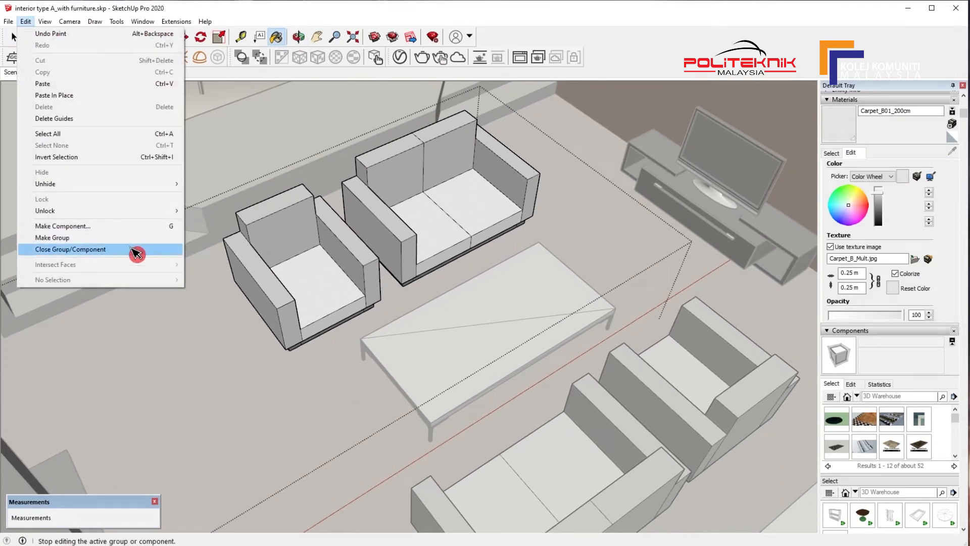
click(279, 14)
click(176, 168)
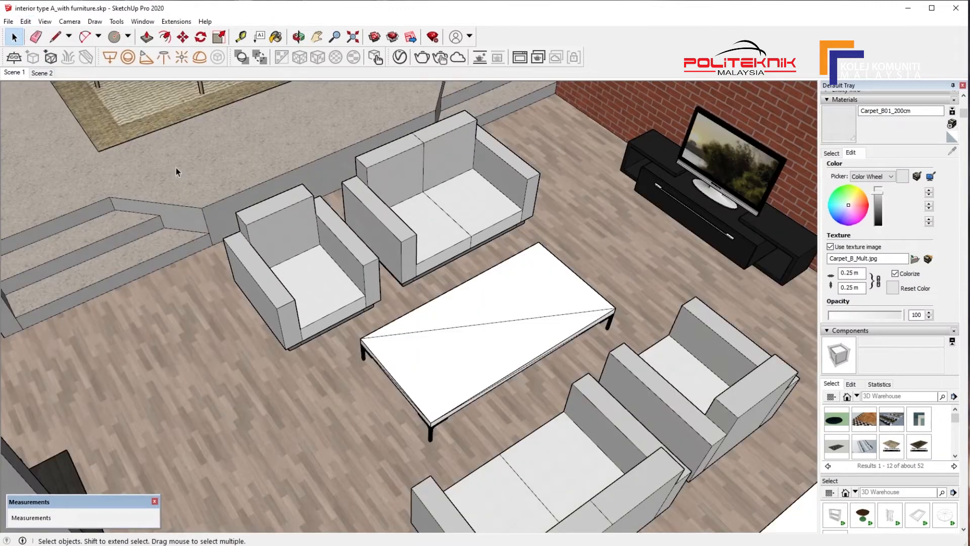
Select the sofa set opposite the coffee table, then the set beside the dining platform.
middle_drag(409, 310, 494, 390)
click(543, 360)
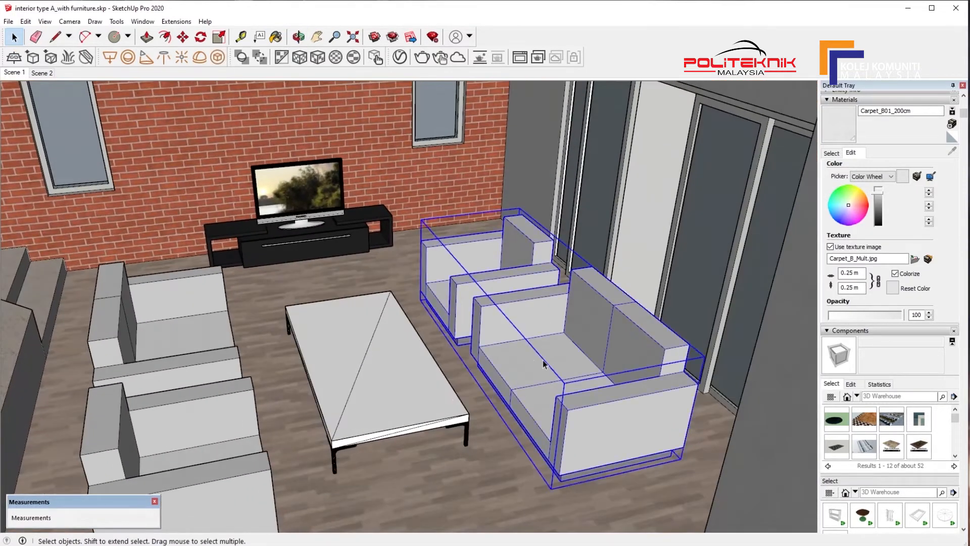
click(496, 459)
click(274, 429)
middle_drag(275, 428, 368, 339)
click(28, 21)
click(250, 12)
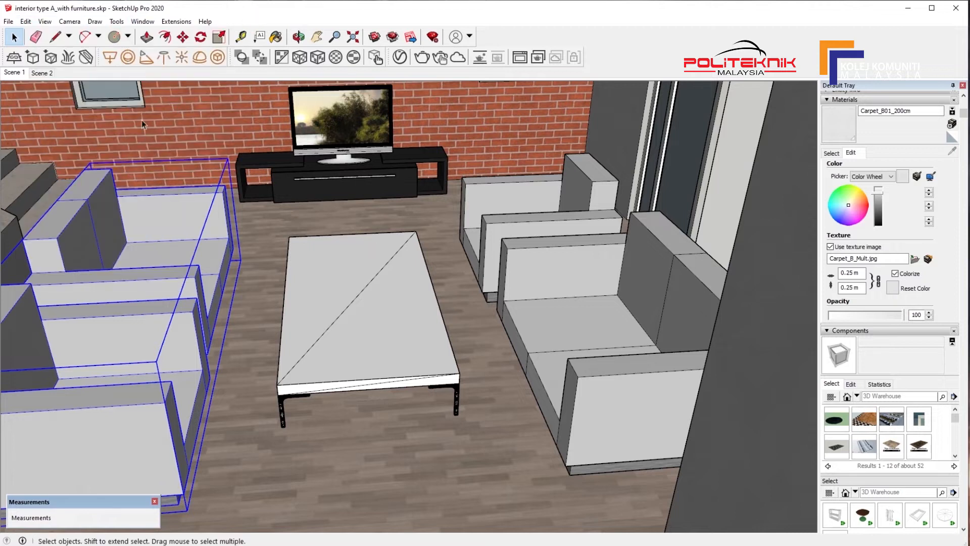
click(43, 22)
mouse_move(30, 22)
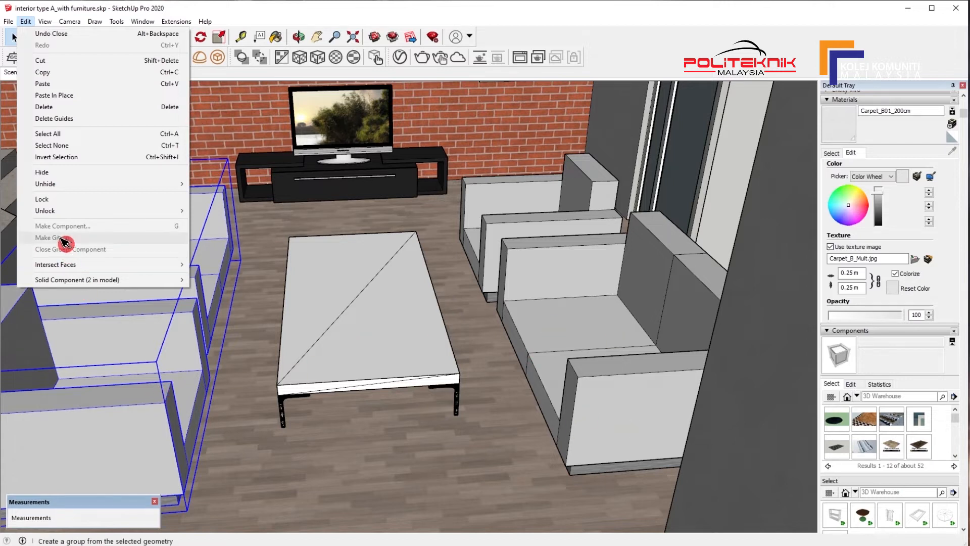
middle_drag(263, 240, 397, 241)
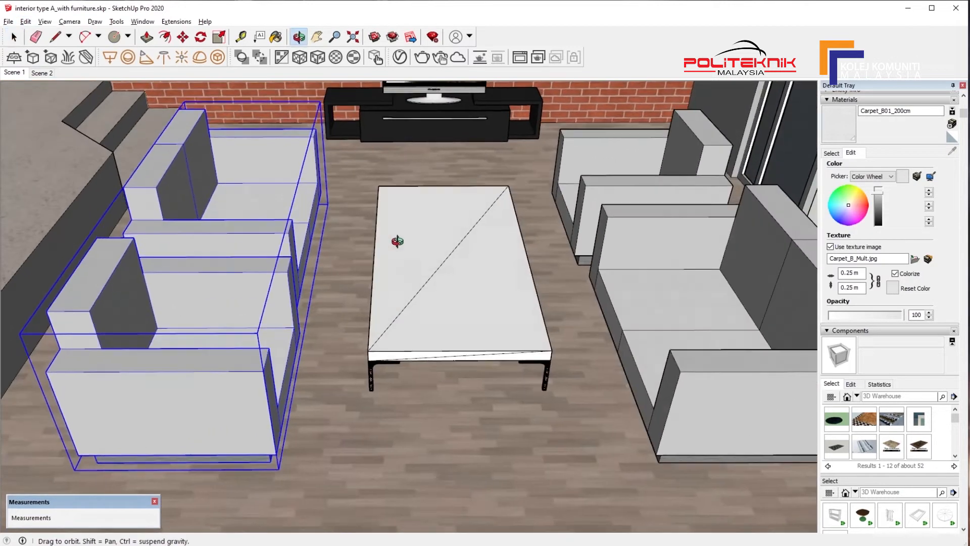
click(477, 269)
click(469, 422)
scroll(468, 422, down, 3)
middle_drag(651, 248, 556, 265)
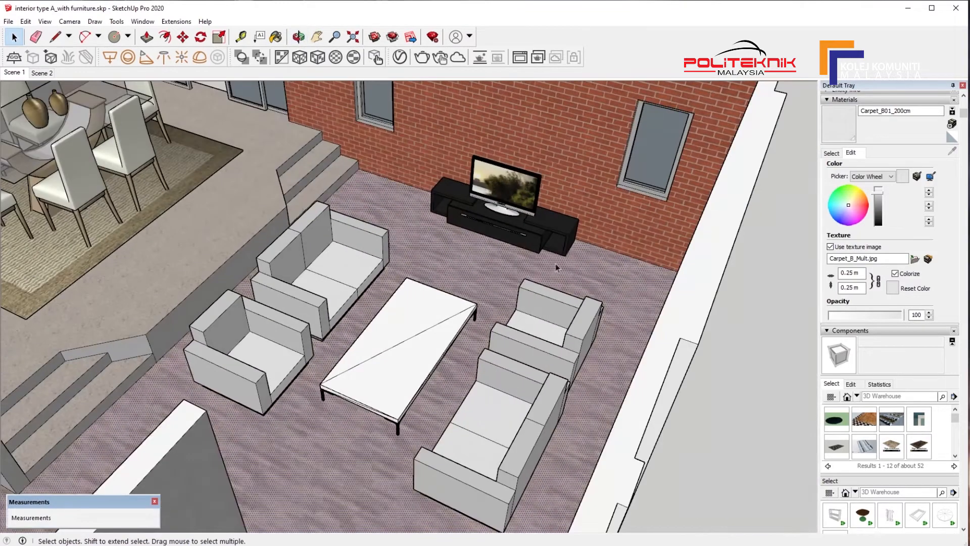
click(744, 325)
scroll(465, 301, down, 2)
middle_drag(465, 303, 522, 273)
shift+middle_drag(587, 317, 499, 279)
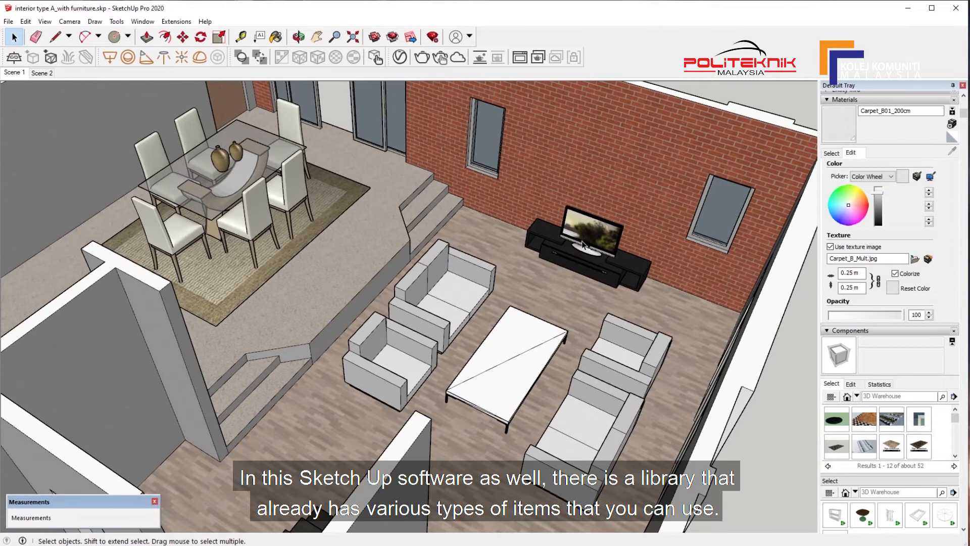
Insert the ROSKILDE 200X250 - IKEA rug from the component library and place it on the living room floor beside the coffee table.
click(865, 99)
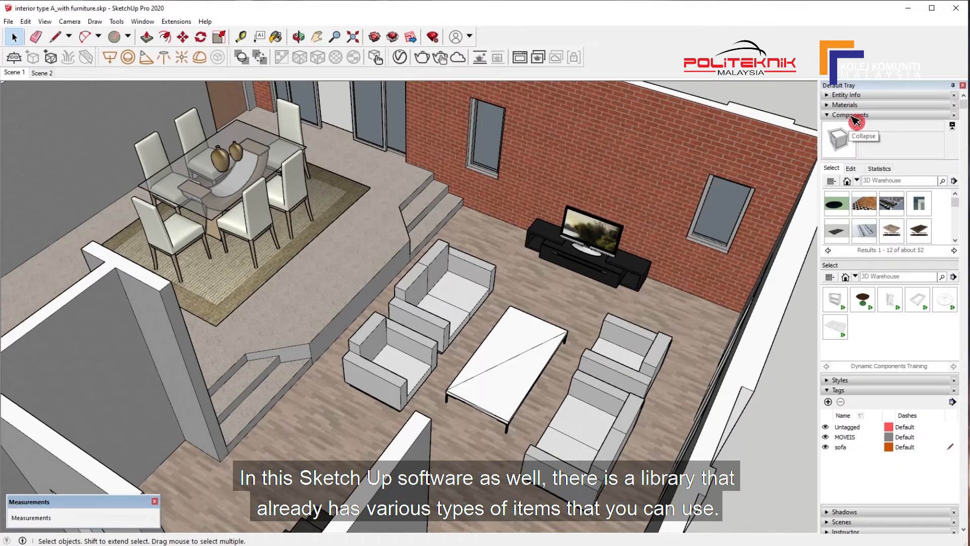
click(918, 207)
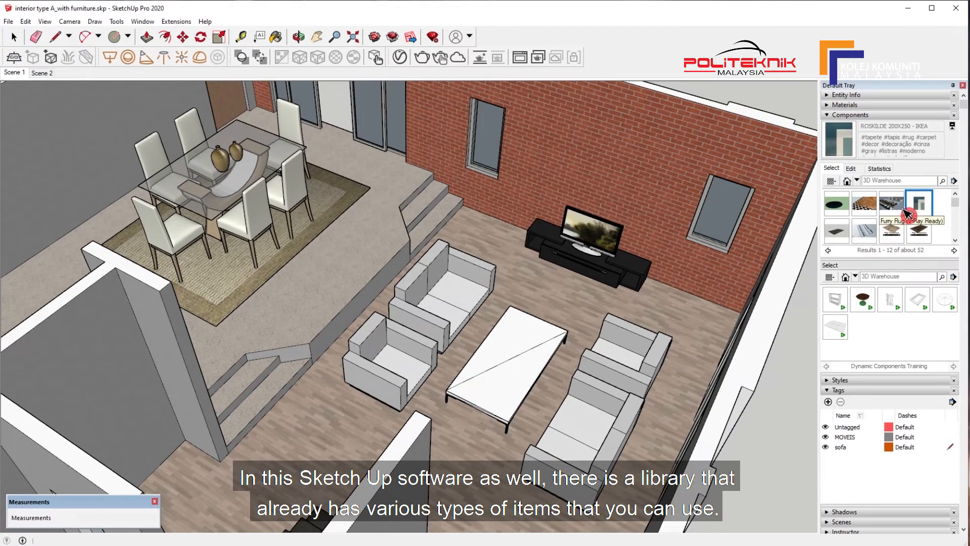
click(478, 448)
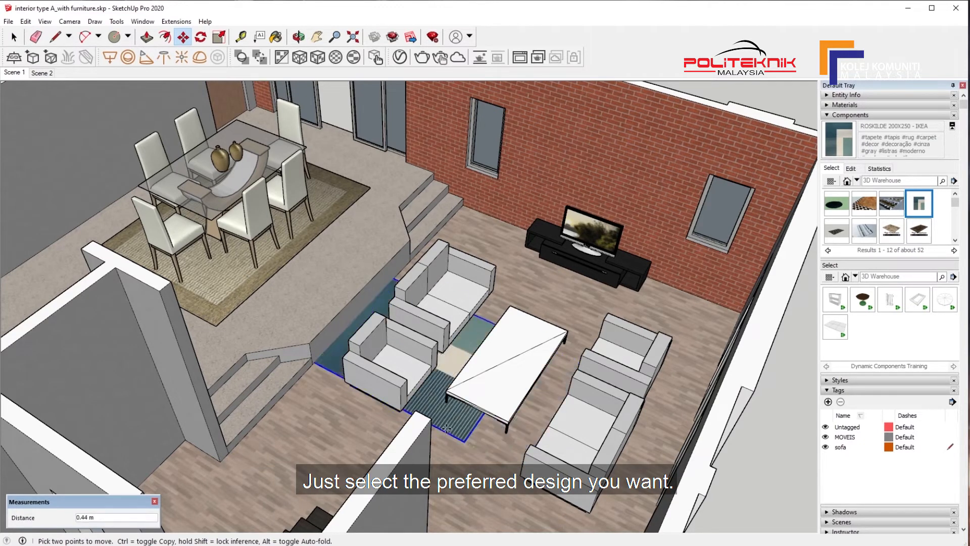
click(405, 411)
Rotate the rug so it lies under the coffee table between the sofa sets, and stretch it lengthwise past the table.
click(200, 37)
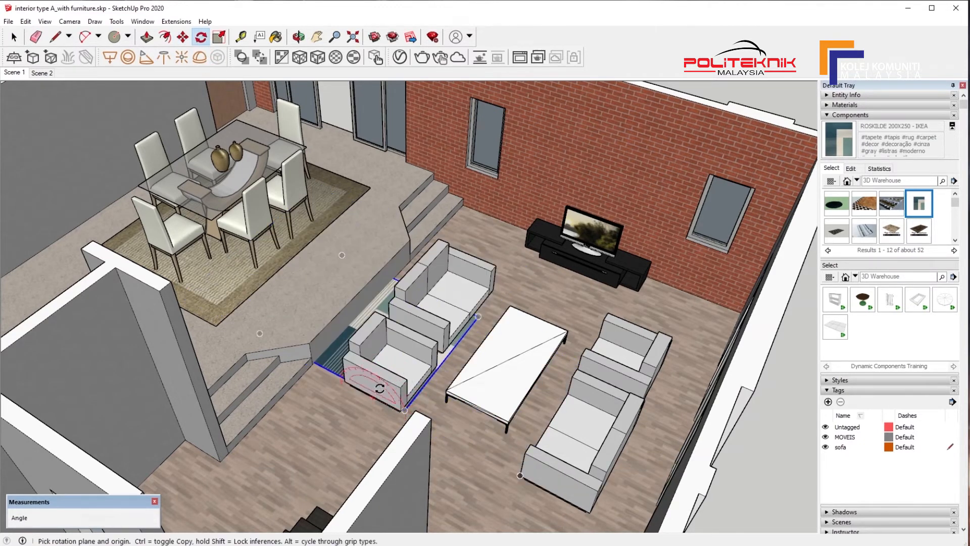
click(449, 355)
click(182, 37)
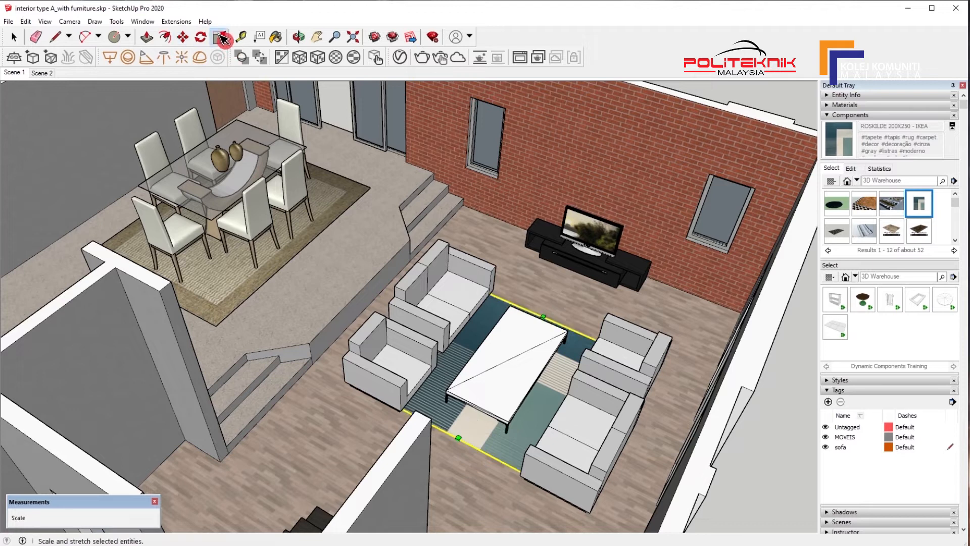
drag(459, 437, 495, 455)
click(183, 37)
Search 3D Warehouse components for "indoor plant" and browse the plant models.
middle_drag(589, 328, 291, 323)
shift+middle_drag(288, 197, 419, 306)
scroll(419, 306, down, 2)
middle_drag(581, 348, 502, 285)
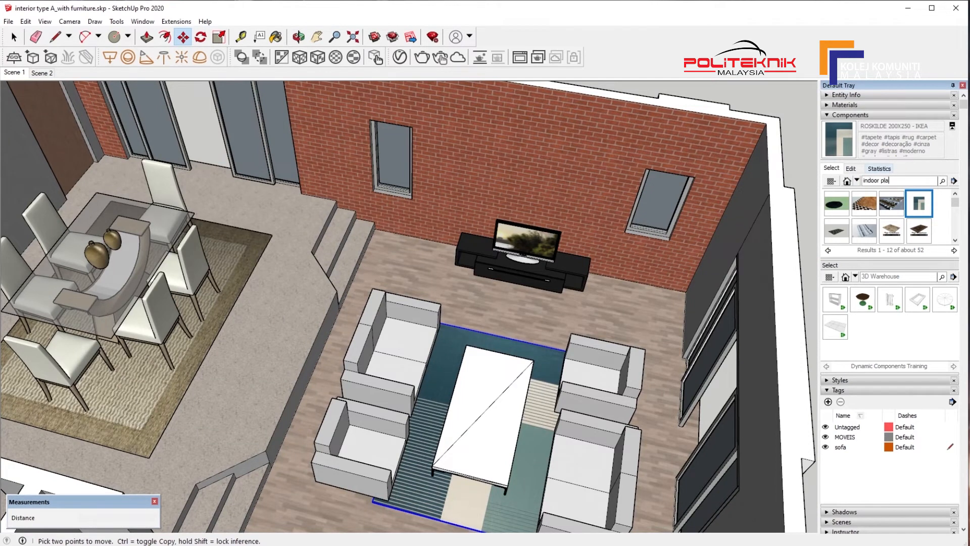
text(nt)
key(Return)
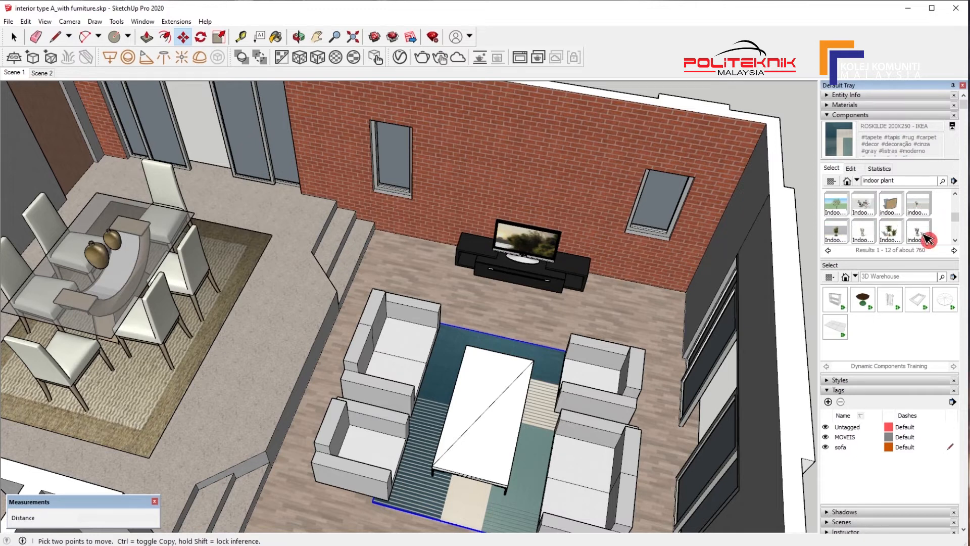
scroll(940, 238, down, 3)
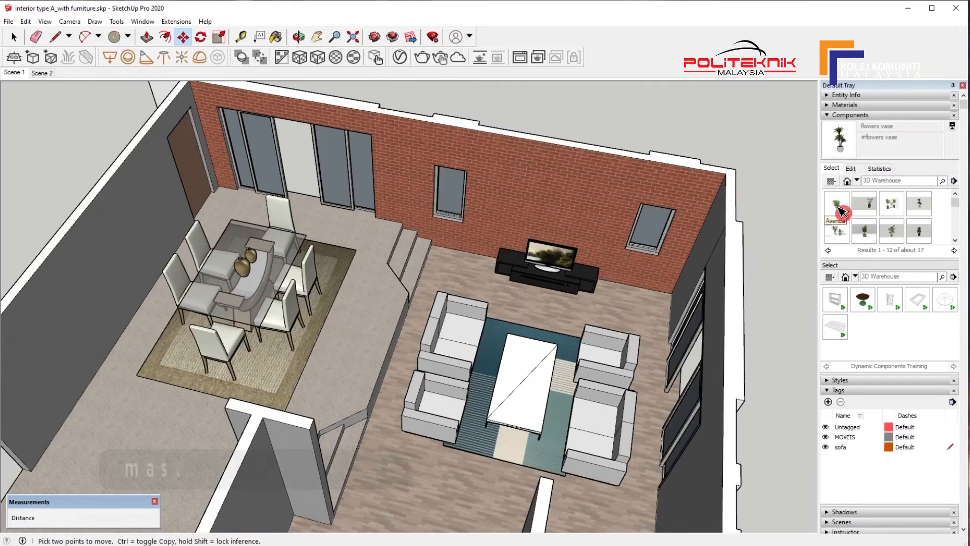
Place a plant in a white round pot beside the TV unit, in the corner near the brick wall's window.
click(661, 376)
scroll(617, 298, up, 3)
middle_drag(620, 295, 758, 229)
middle_drag(599, 223, 282, 247)
click(563, 267)
click(561, 263)
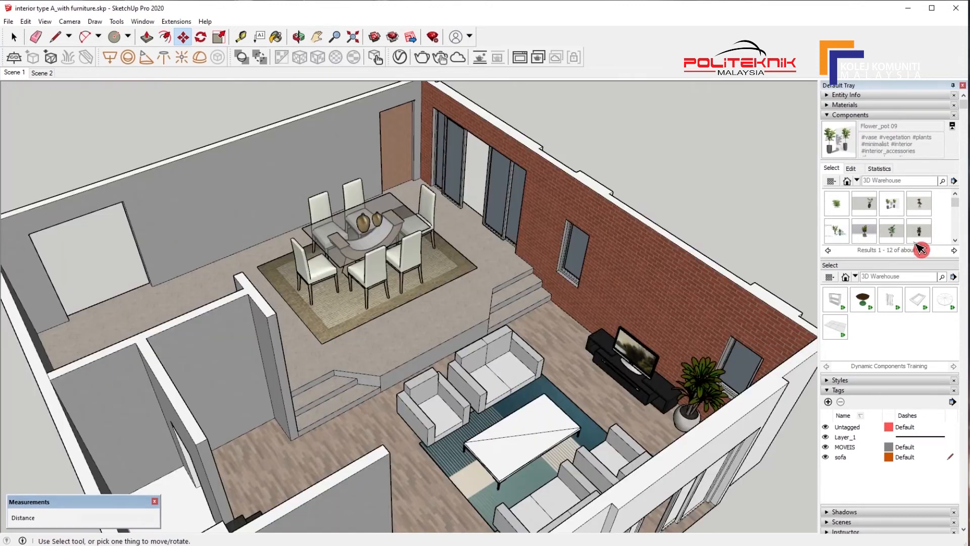
Insert the Component#98 potted palm and move it against the grey wall beside the dining area.
click(902, 236)
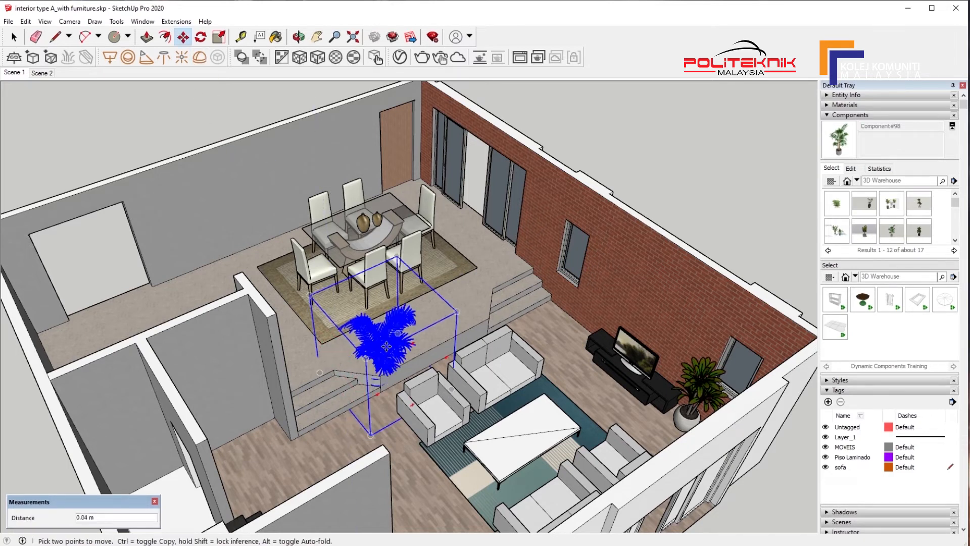
click(249, 265)
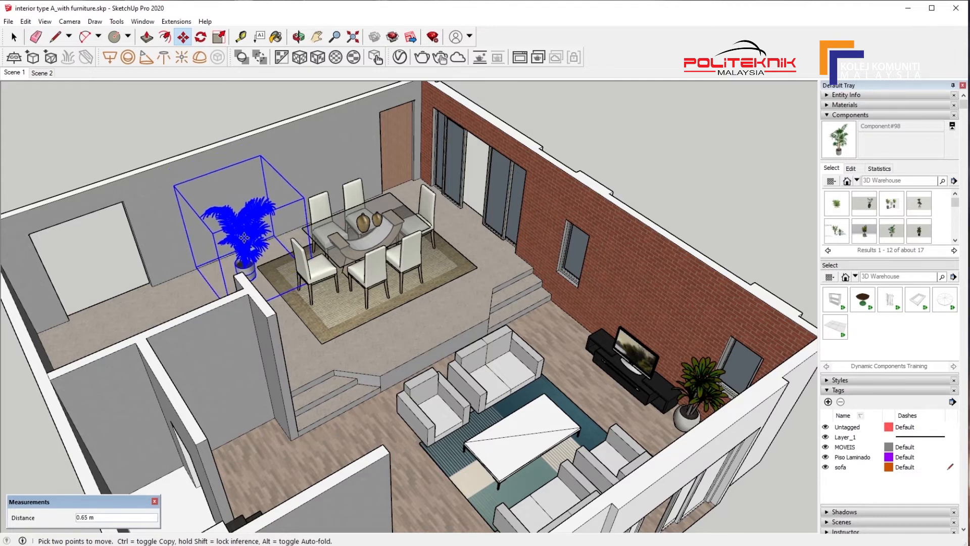
click(241, 243)
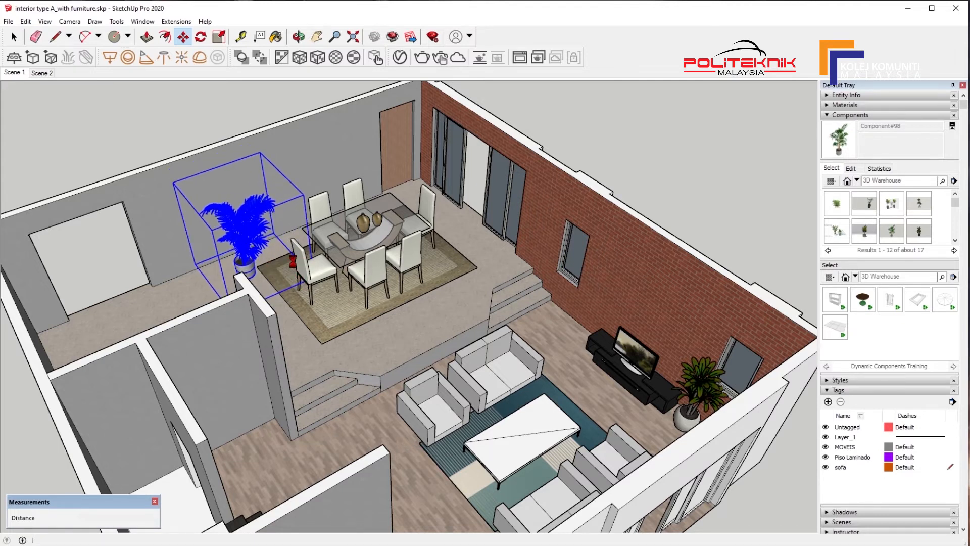
scroll(292, 260, up, 6)
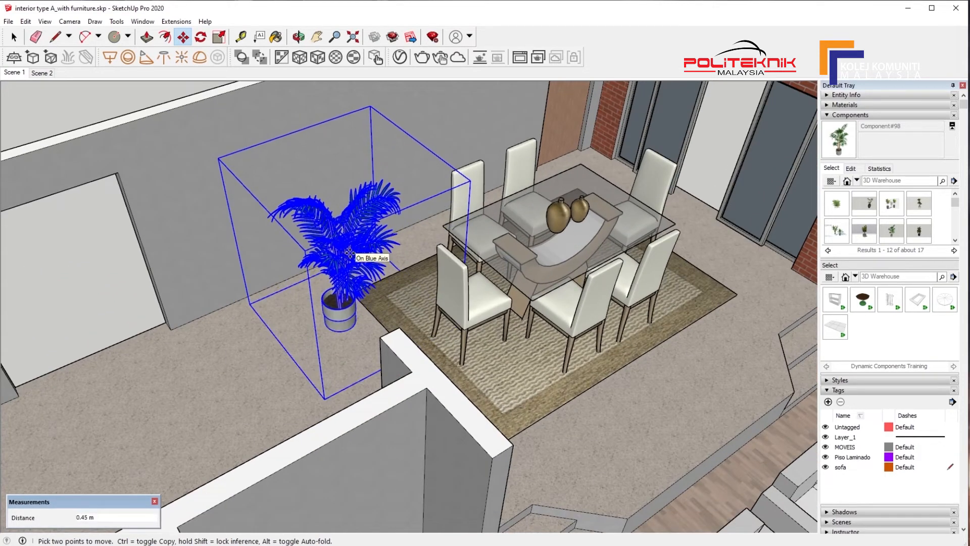
shift+middle_drag(337, 312, 467, 306)
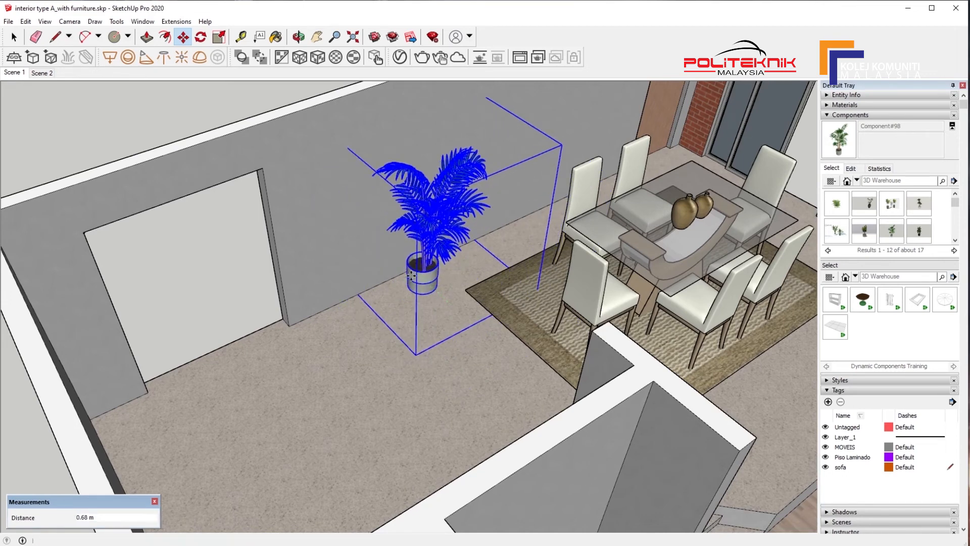
scroll(425, 258, down, 3)
middle_drag(429, 261, 381, 513)
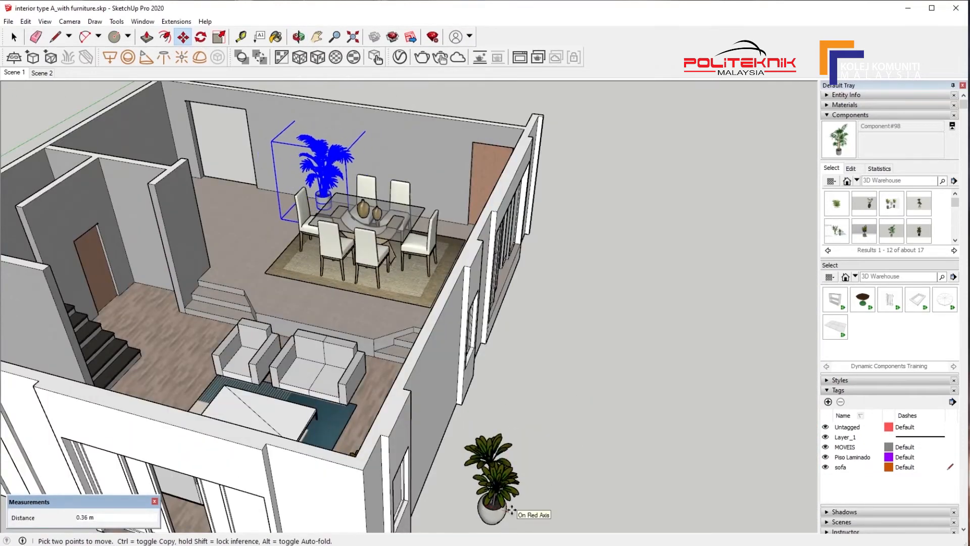
key(Escape)
Copy the white-potted plant and place the copy behind the two-seat sofa, along the window wall.
click(492, 515)
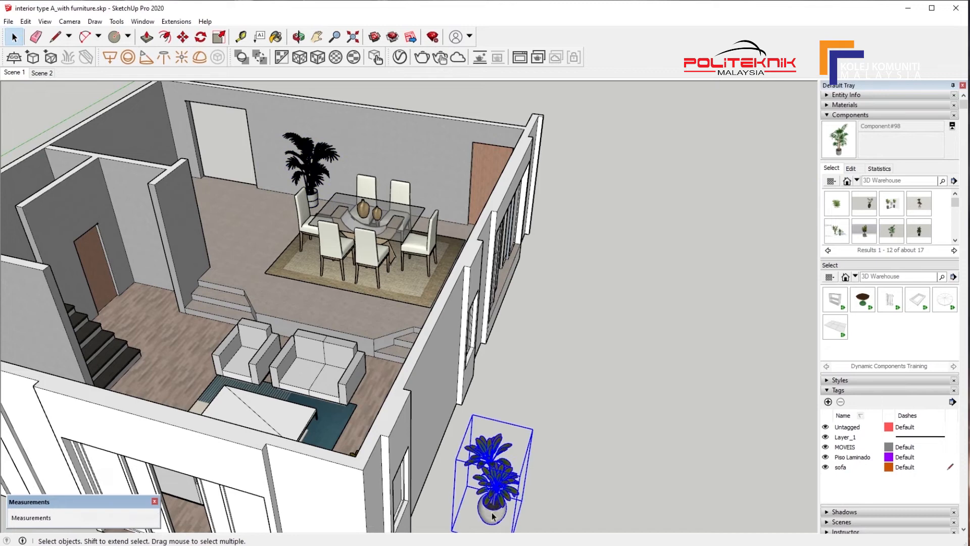
click(514, 496)
middle_drag(167, 363, 596, 268)
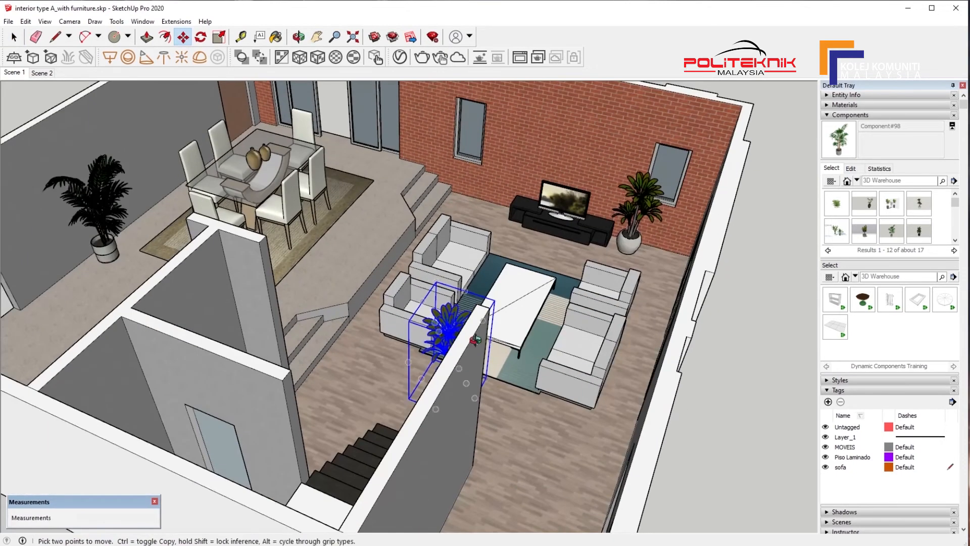
middle_drag(463, 349, 507, 372)
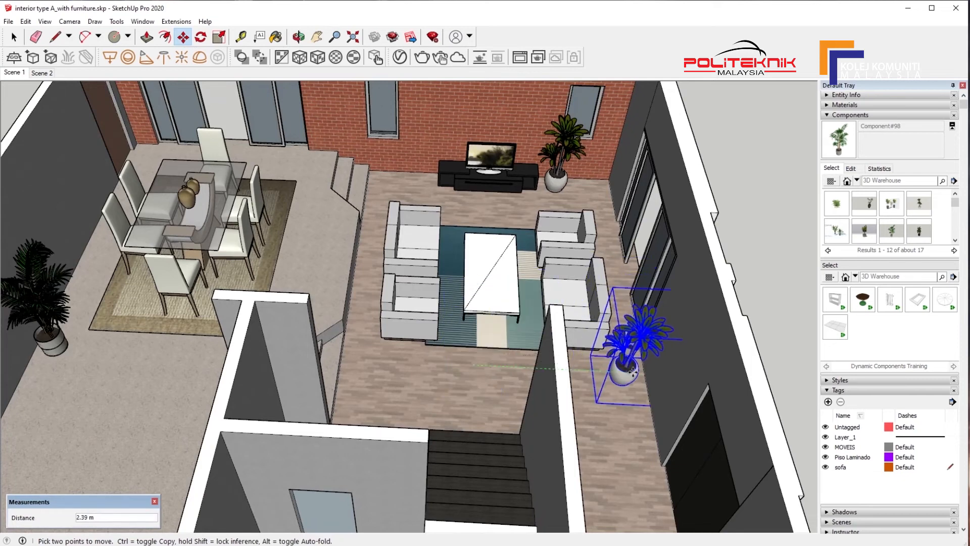
middle_drag(574, 433, 497, 425)
middle_drag(498, 425, 591, 404)
Move the white-potted plant beside the TV unit to the unit's opposite side, near the platform steps.
middle_drag(529, 268, 477, 358)
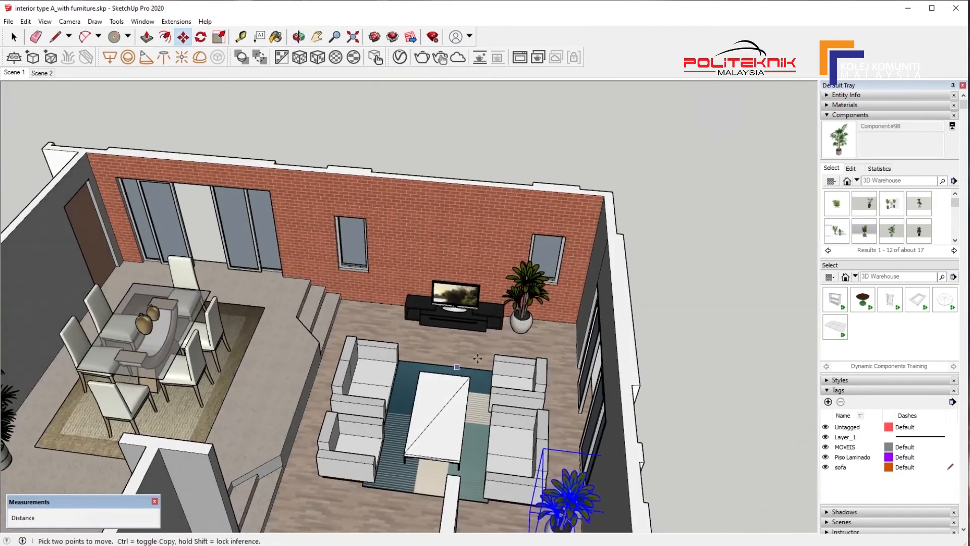
click(517, 321)
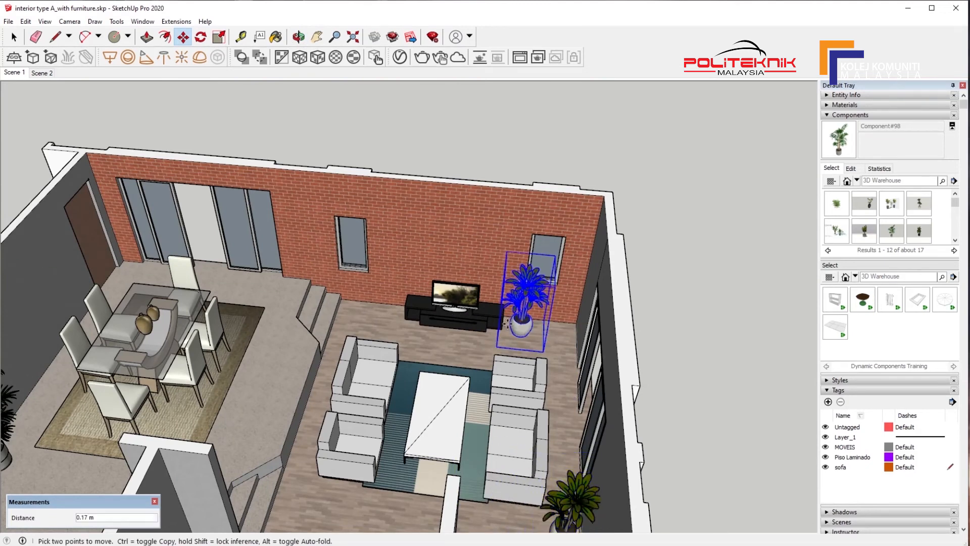
click(388, 302)
middle_drag(602, 389, 501, 323)
scroll(469, 366, up, 4)
scroll(454, 369, down, 3)
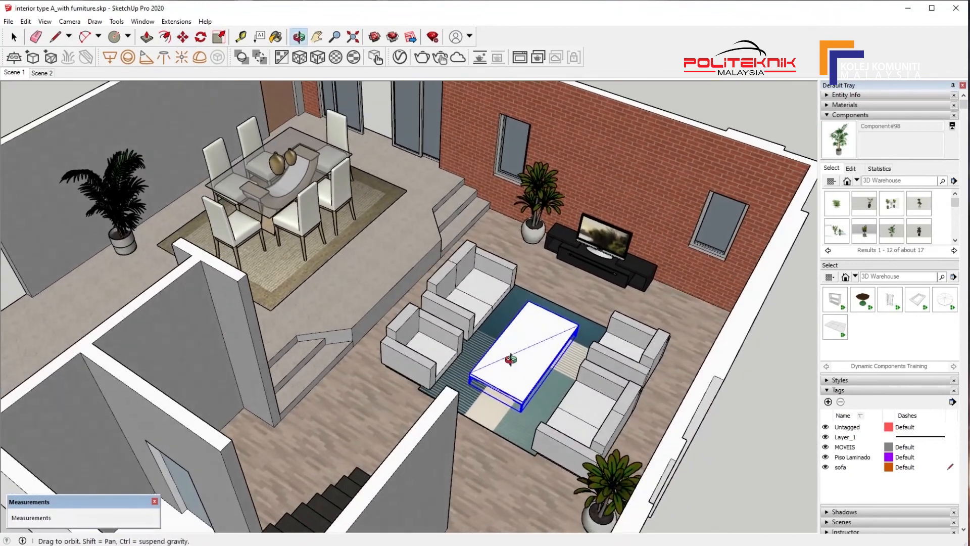